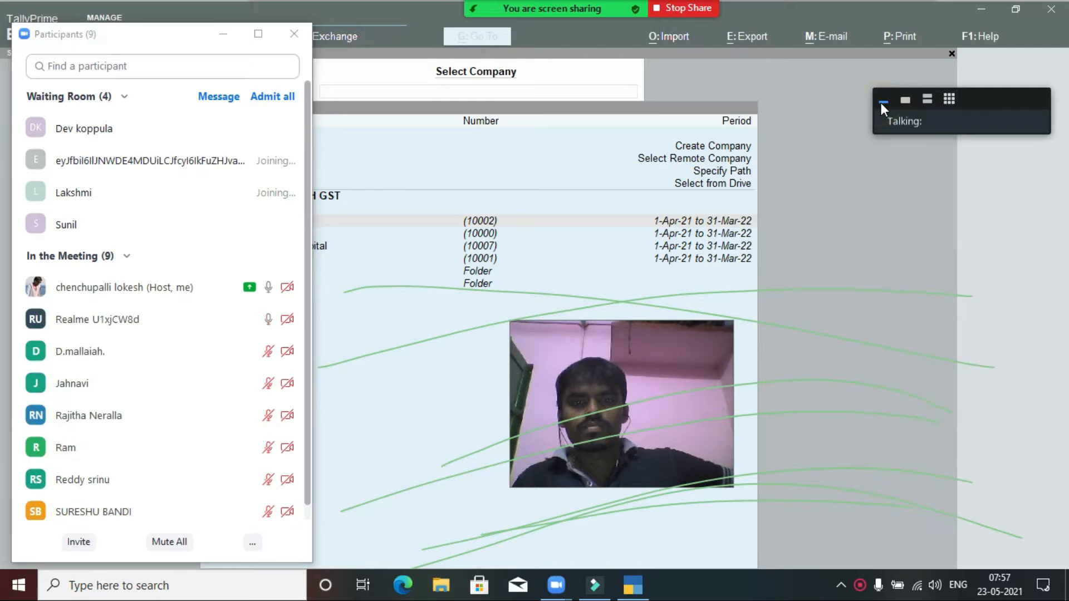
- Move the webcam preview clear of the company list and admit waiting participants to the Zoom meeting
{"action": "left_click_drag", "start_coordinate": [682, 361], "coordinate": [959, 163]}
{"action": "left_click", "coordinate": [692, 368]}
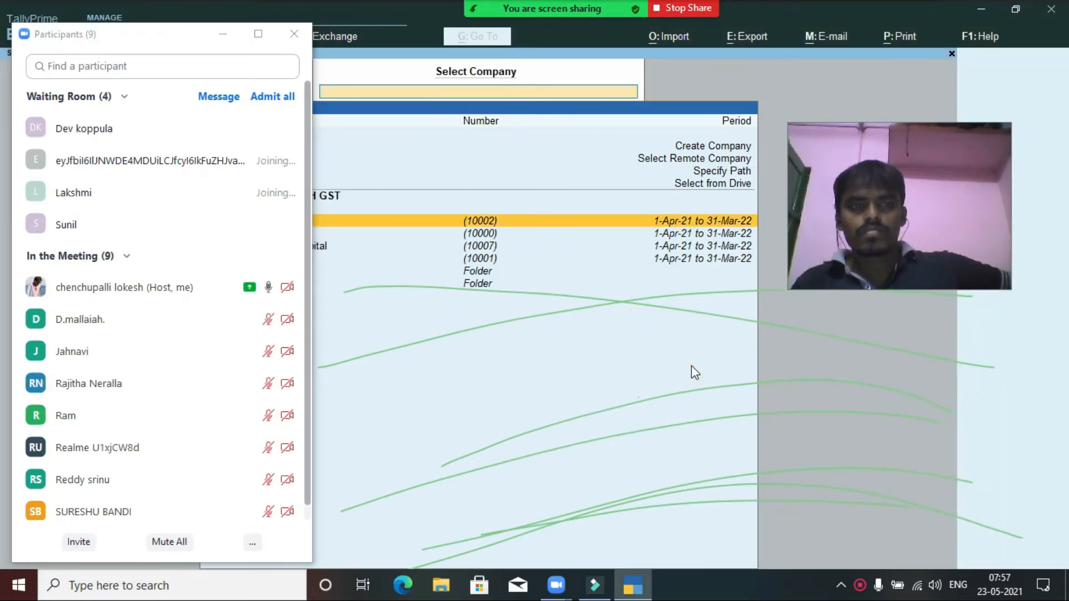
{"action": "mouse_move", "coordinate": [215, 132]}
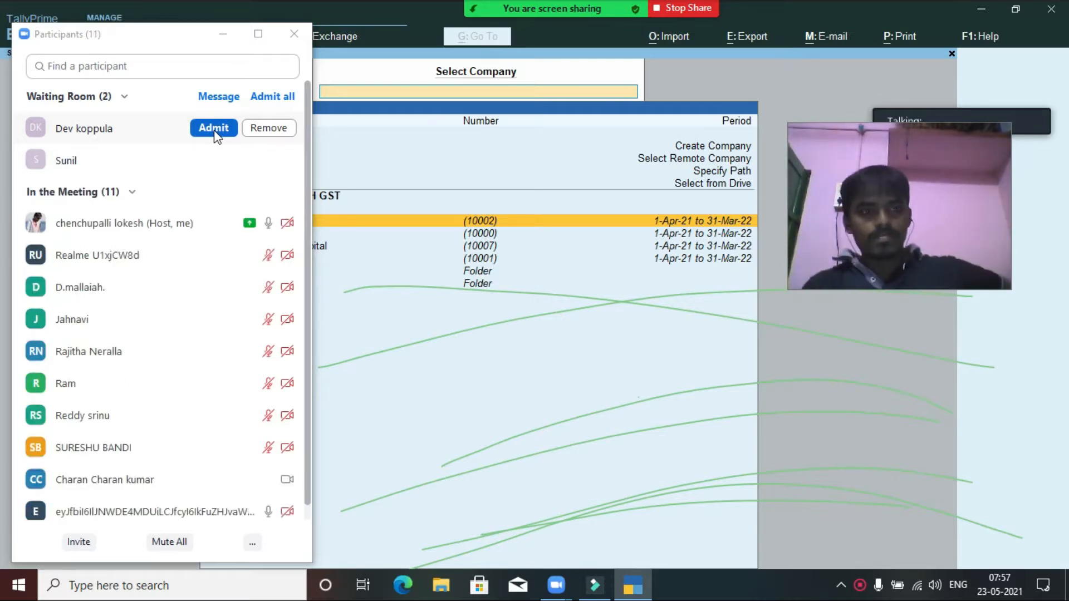
{"action": "left_click", "coordinate": [214, 132]}
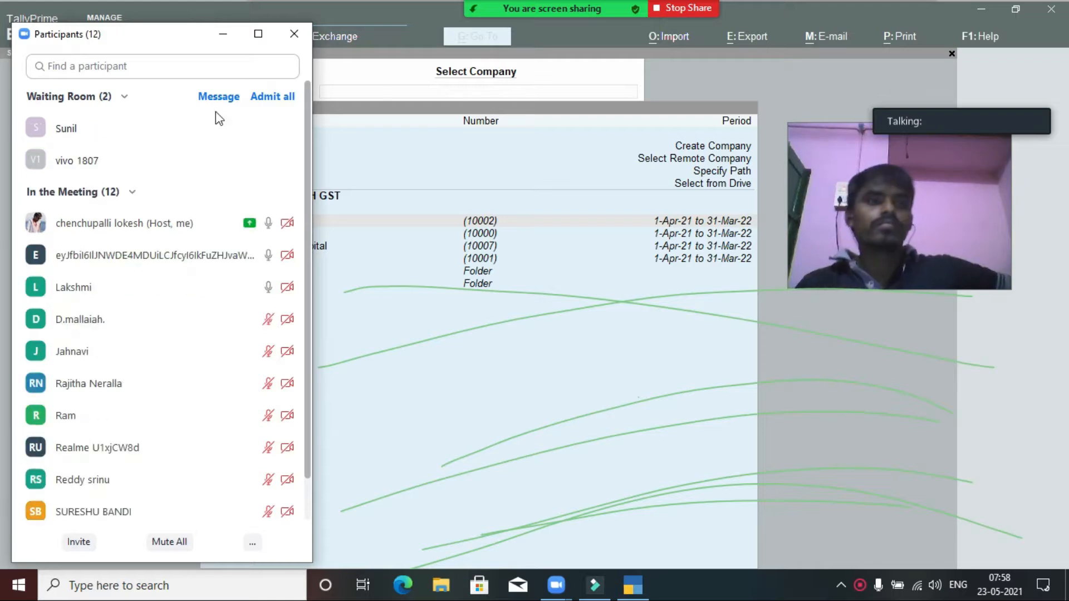
{"action": "left_click", "coordinate": [214, 161]}
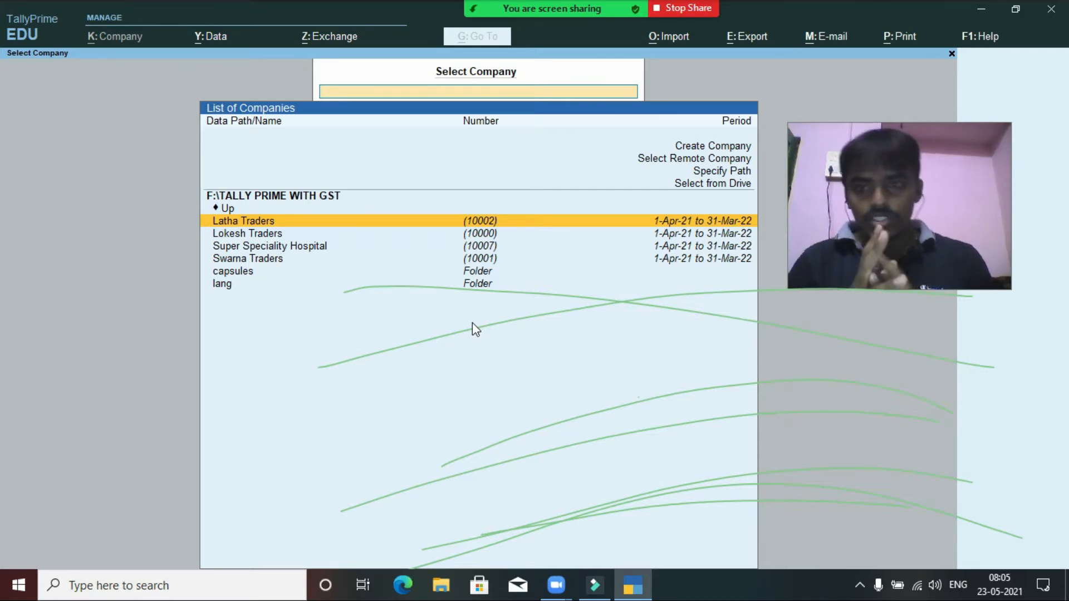
- Highlight the Create Company option in the list of companies
{"action": "key", "text": "Up"}
{"action": "key", "text": "Up"}
{"action": "key", "text": "Up"}
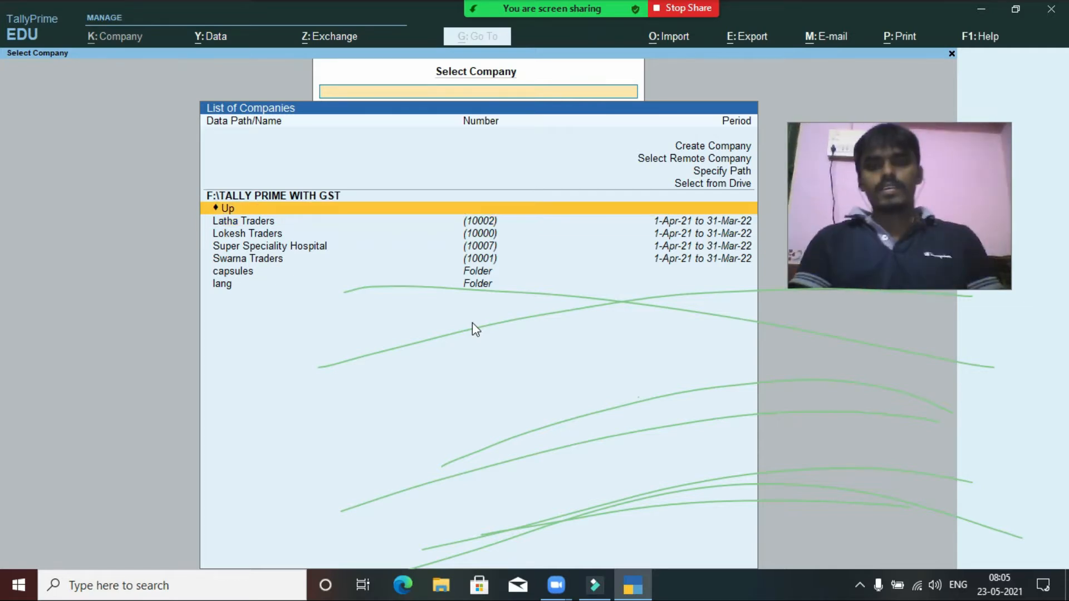
{"action": "key", "text": "Up"}
{"action": "key", "text": "Up"}
{"action": "key", "text": "Up"}
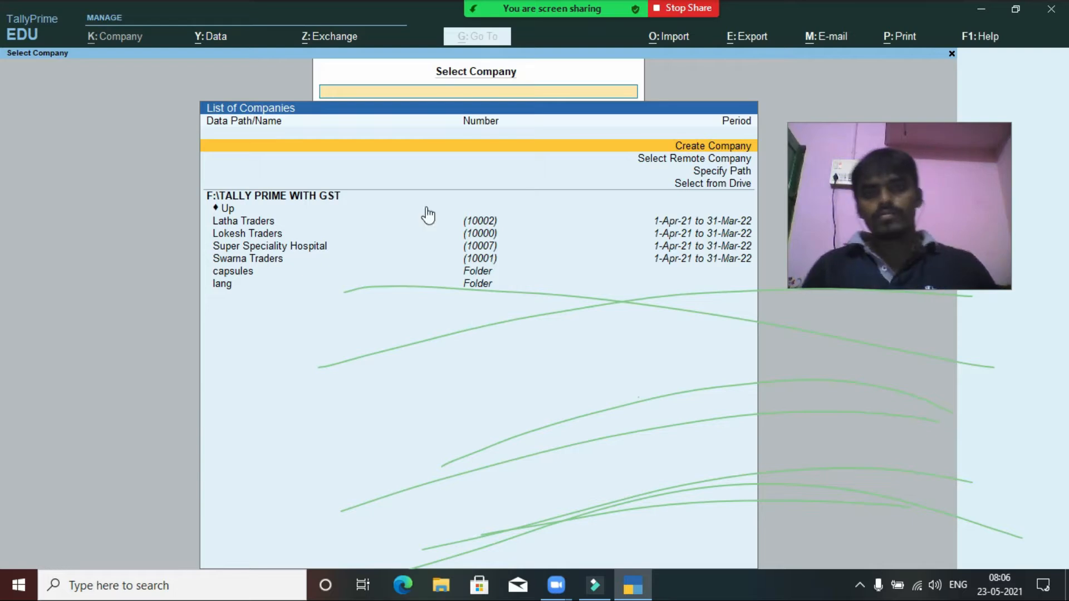
- Remove the participant listed directly below the host from the Zoom meeting and minimise the participants window
{"action": "mouse_move", "coordinate": [570, 1]}
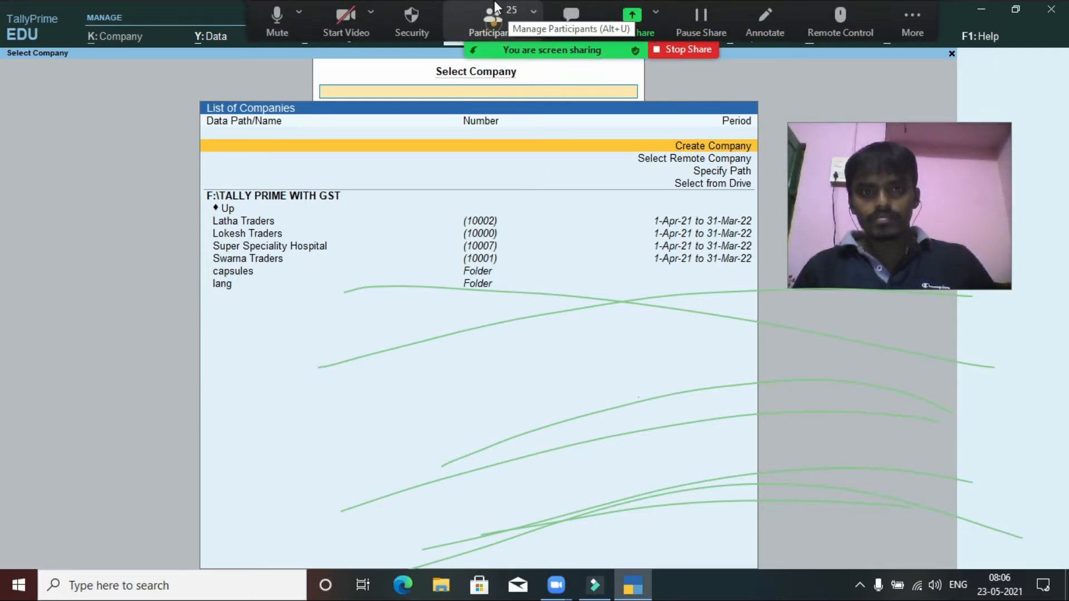
{"action": "left_click", "coordinate": [493, 17]}
{"action": "mouse_move", "coordinate": [304, 225]}
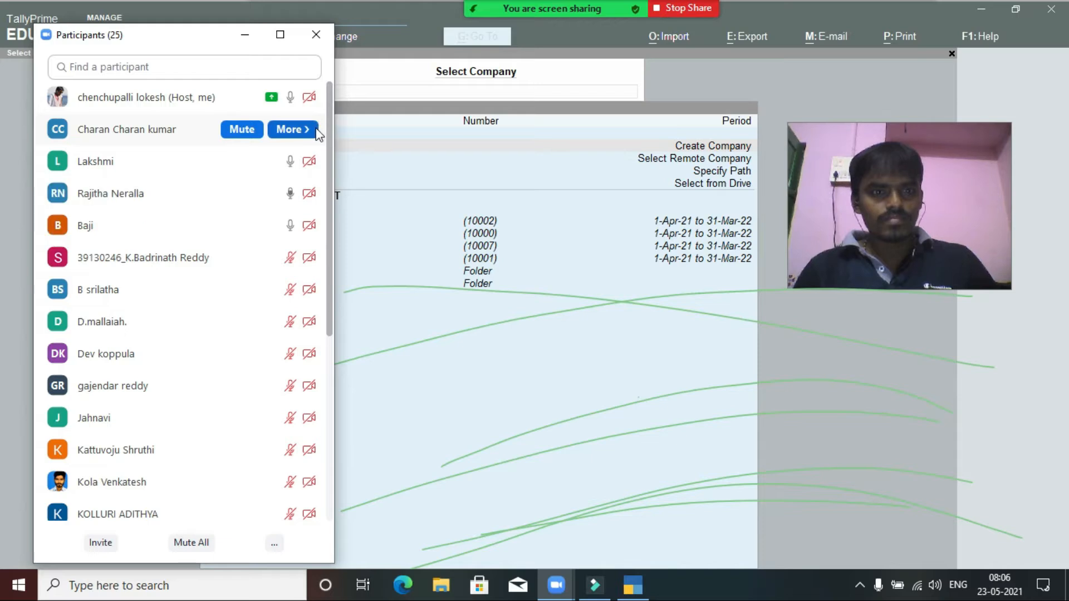
{"action": "left_click", "coordinate": [312, 129]}
{"action": "left_click", "coordinate": [384, 264]}
{"action": "left_click", "coordinate": [608, 341]}
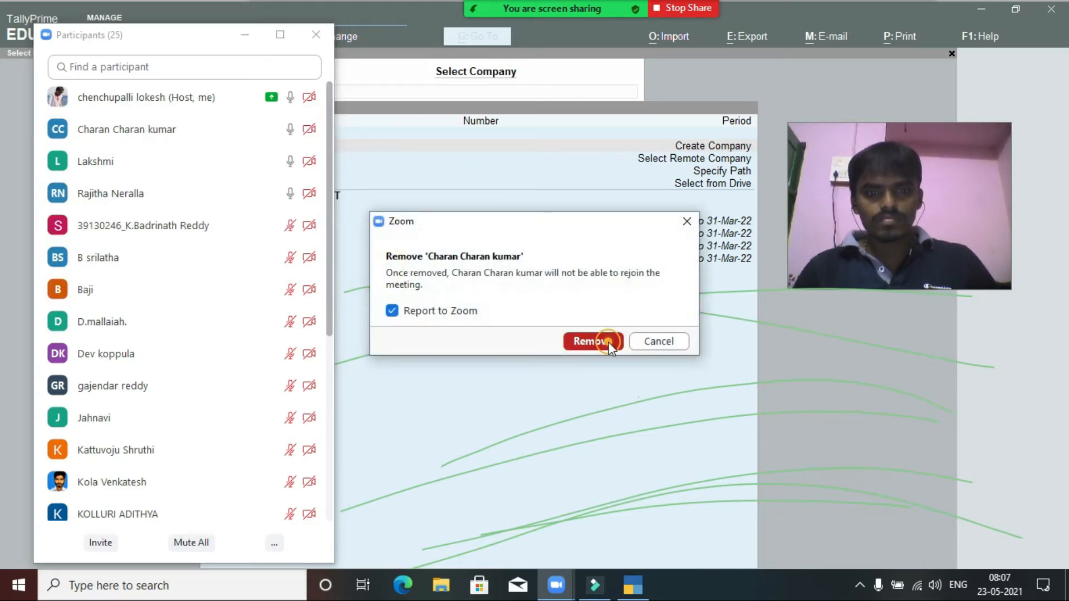
{"action": "left_click", "coordinate": [676, 408]}
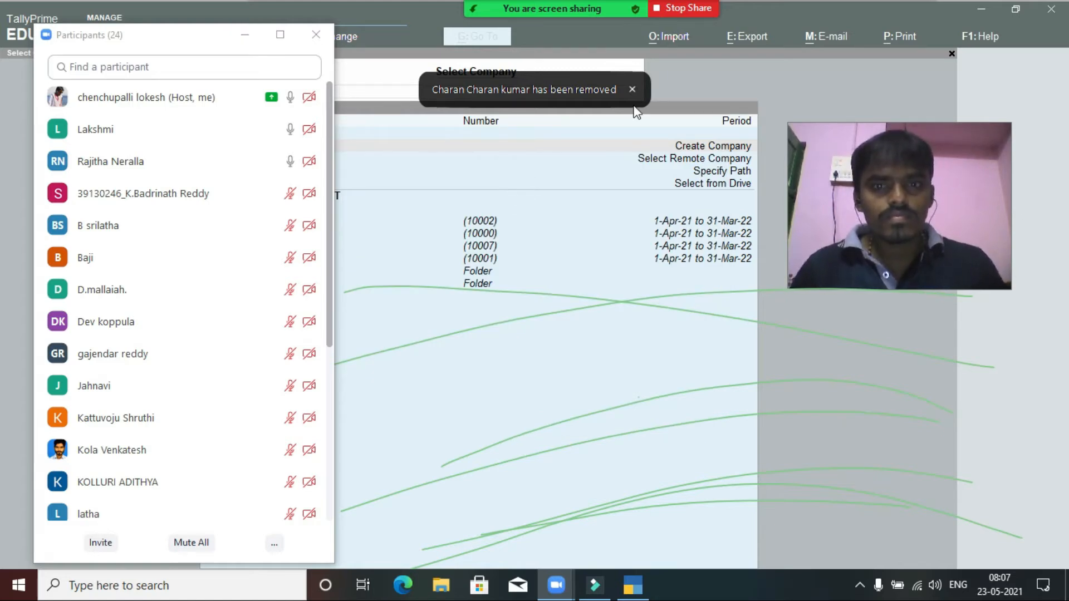
{"action": "left_click", "coordinate": [230, 34]}
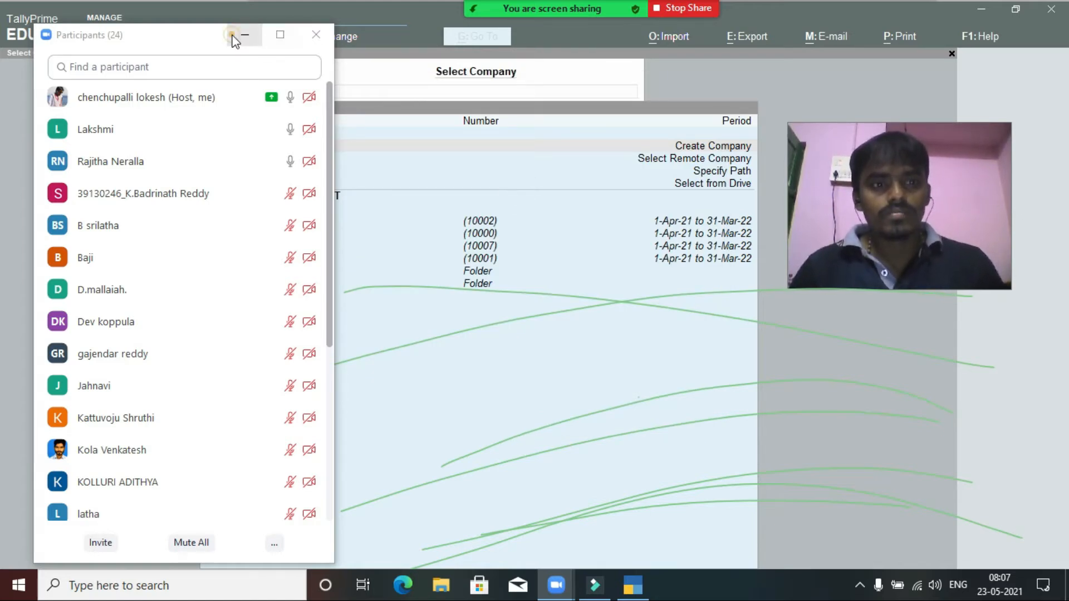
- Return to TallyPrime and start creating a new company from the list of companies
{"action": "left_click", "coordinate": [465, 265]}
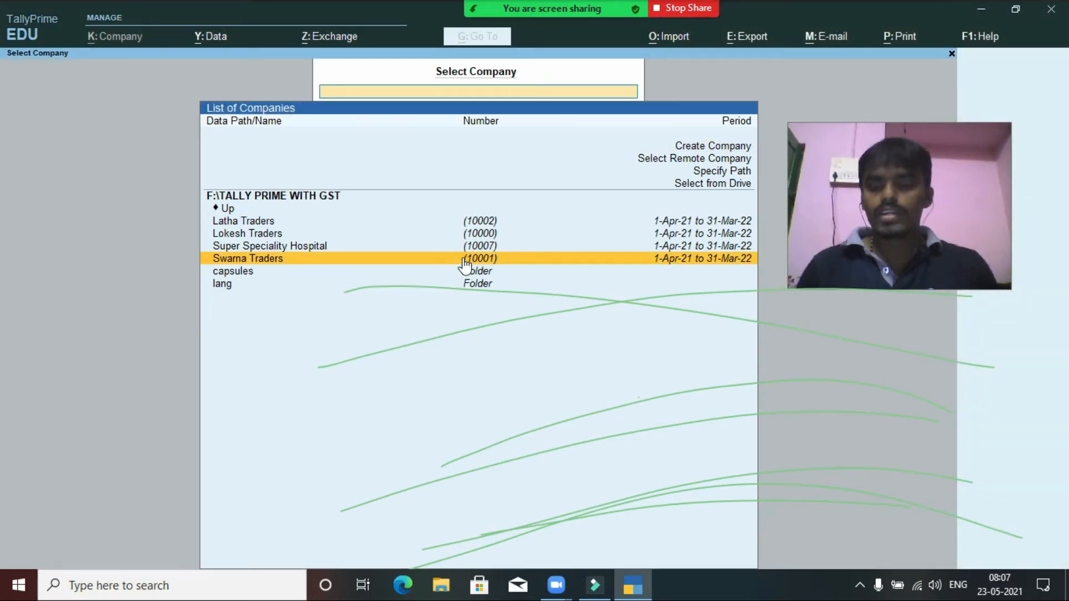
{"action": "key", "text": "Up"}
{"action": "key", "text": "Up"}
{"action": "key", "text": "Up"}
{"action": "key", "text": "Up"}
{"action": "key", "text": "Up"}
{"action": "key", "text": "Up"}
{"action": "key", "text": "Up"}
{"action": "key", "text": "Up"}
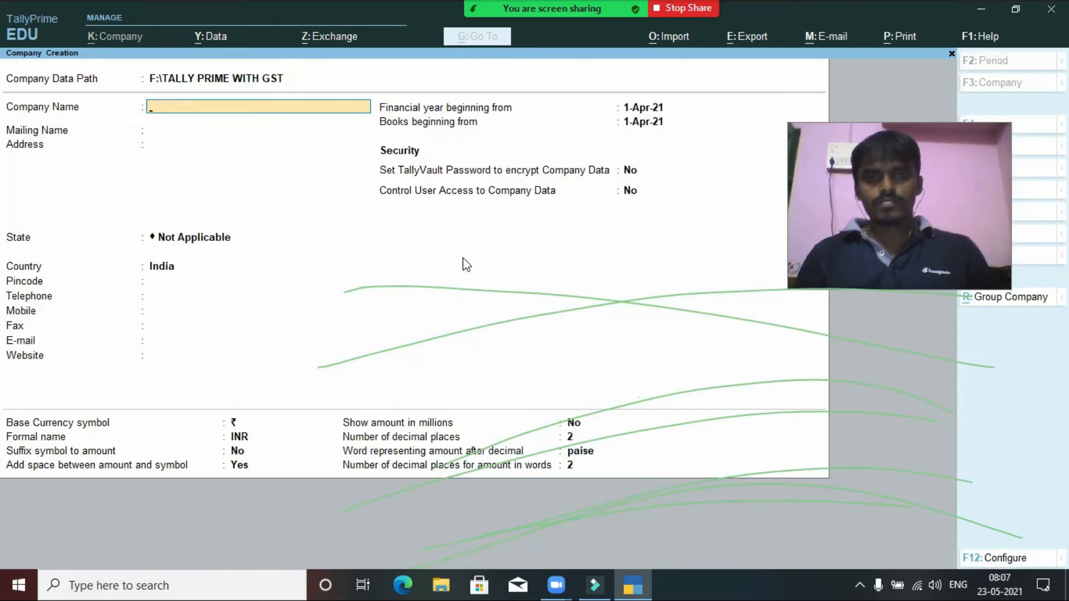
- Enter Sumithra Finance Company as the company and mailing name, leaving the address blank
{"action": "type", "text": "Sumi"}
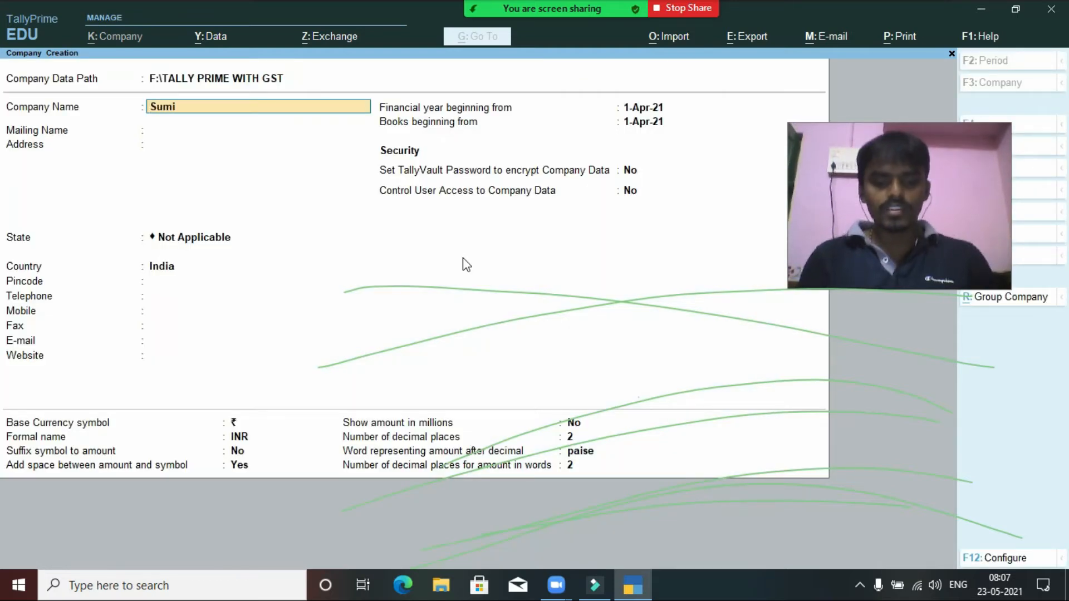
{"action": "type", "text": "thra Finance Company"}
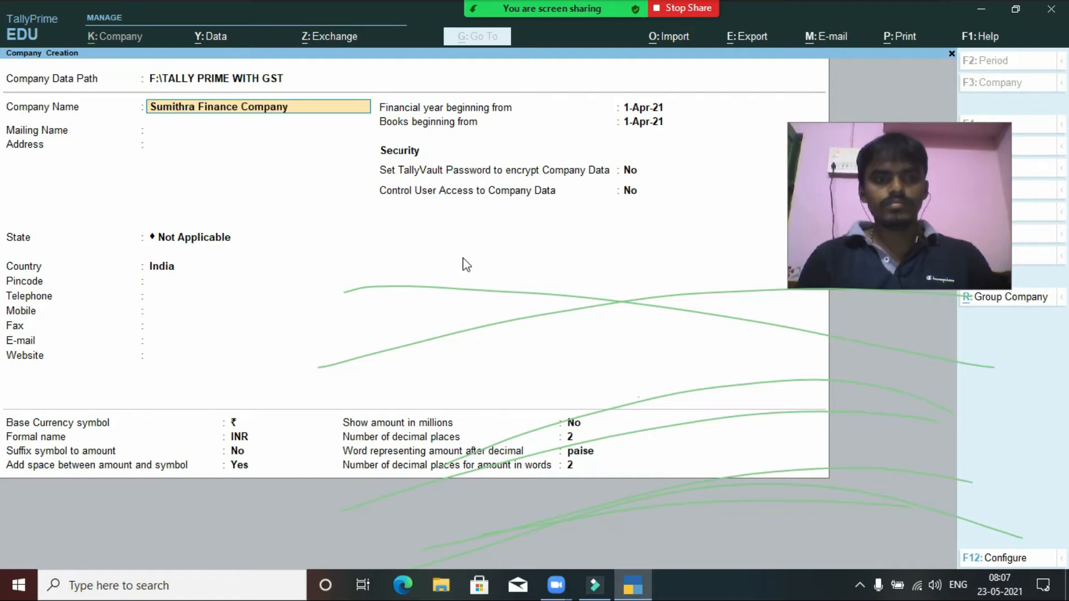
{"action": "key", "text": "Return"}
{"action": "key", "text": "Return"}
{"action": "key", "text": "Return"}
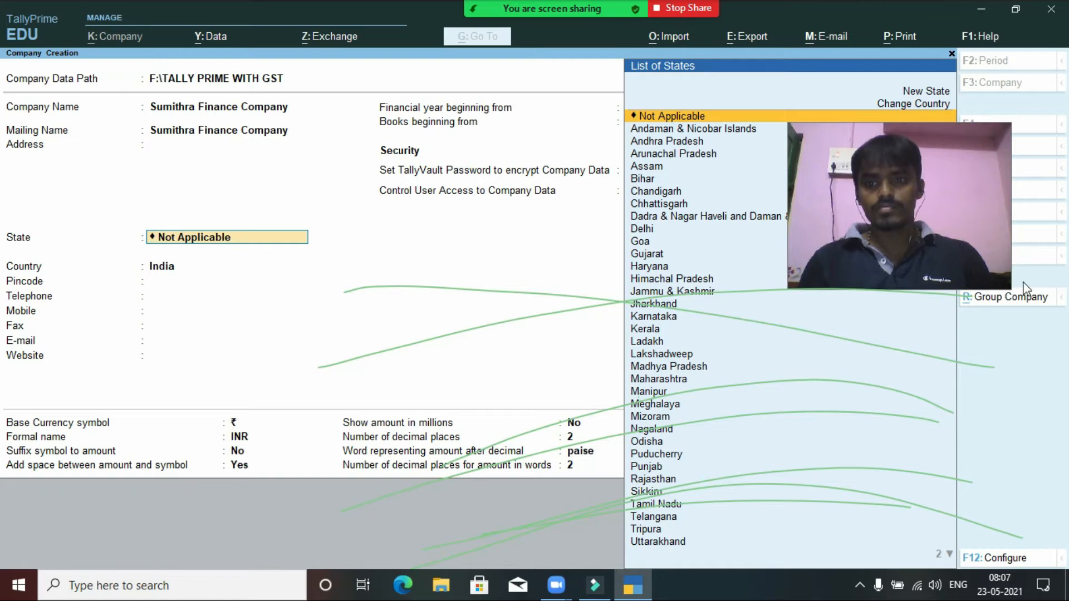
- Shrink the webcam preview and move it away from the upper part of the list of states
{"action": "left_click_drag", "start_coordinate": [1007, 286], "coordinate": [879, 192]}
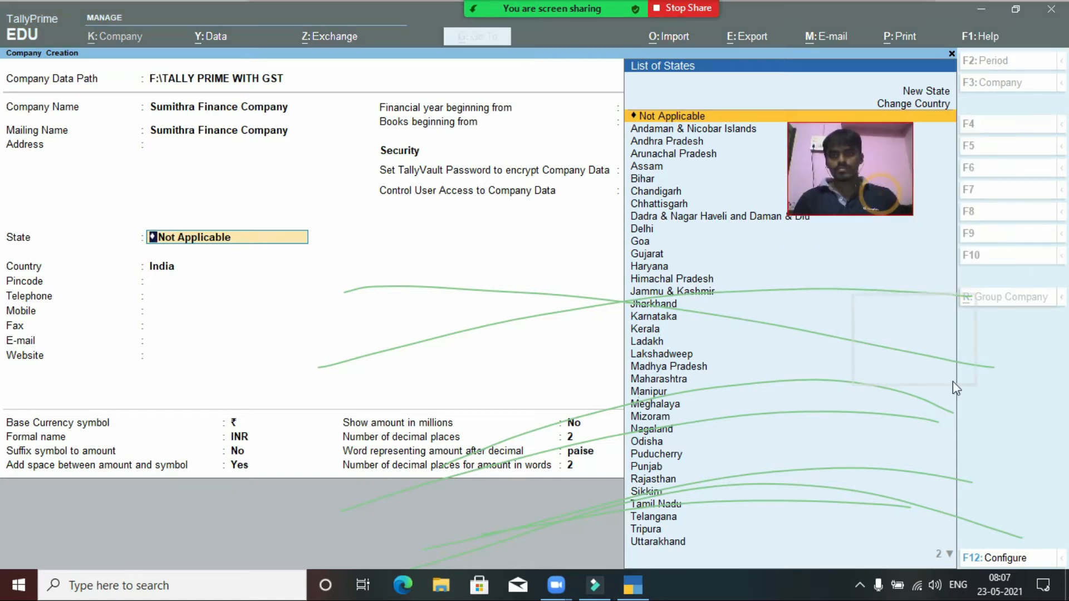
{"action": "left_click_drag", "start_coordinate": [953, 382], "coordinate": [974, 404]}
{"action": "left_click", "coordinate": [486, 276]}
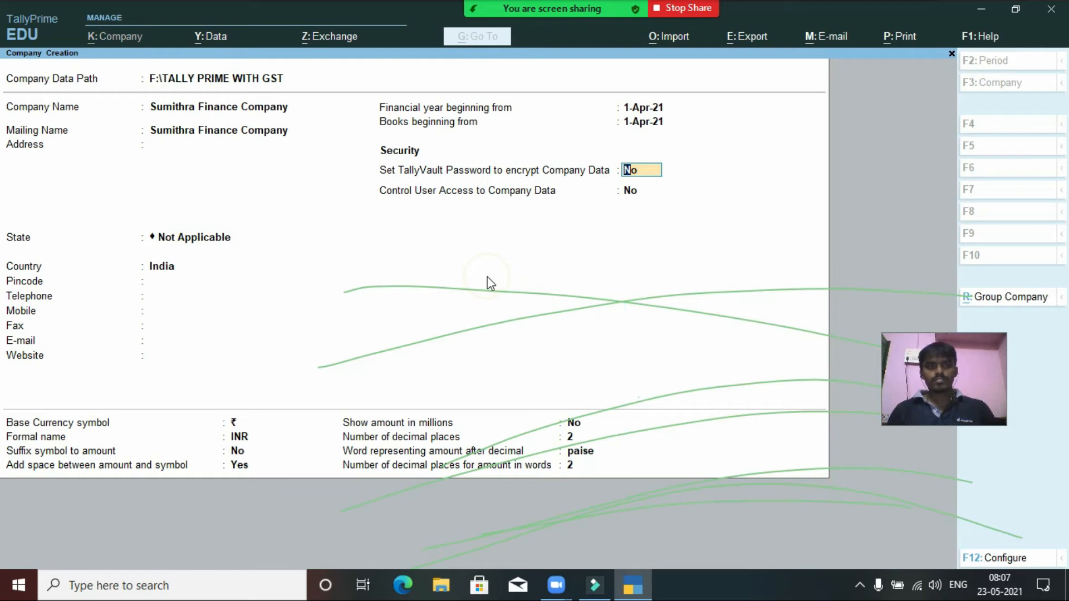
- Set the company's state to Andhra Pradesh
{"action": "left_click", "coordinate": [220, 236]}
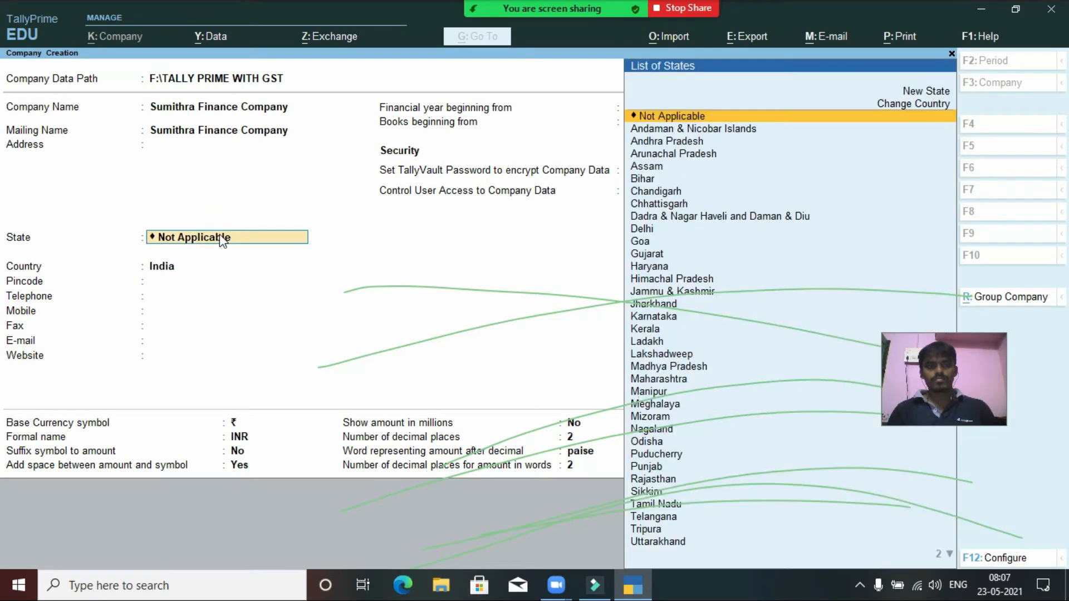
{"action": "key", "text": "Down"}
{"action": "key", "text": "Down"}
{"action": "key", "text": "Return"}
- Keep the default values for the remaining company details and save the new company
{"action": "key", "text": "Return"}
{"action": "key", "text": "Return"}
{"action": "key", "text": "Return"}
{"action": "key", "text": "Return"}
{"action": "key", "text": "Return"}
{"action": "key", "text": "Return"}
{"action": "key", "text": "Return"}
{"action": "key", "text": "Return"}
{"action": "key", "text": "Return"}
{"action": "key", "text": "Return"}
{"action": "key", "text": "Return"}
{"action": "key", "text": "Return"}
{"action": "key", "text": "Return"}
{"action": "key", "text": "Return"}
{"action": "key", "text": "Return"}
{"action": "key", "text": "Return"}
{"action": "key", "text": "Return"}
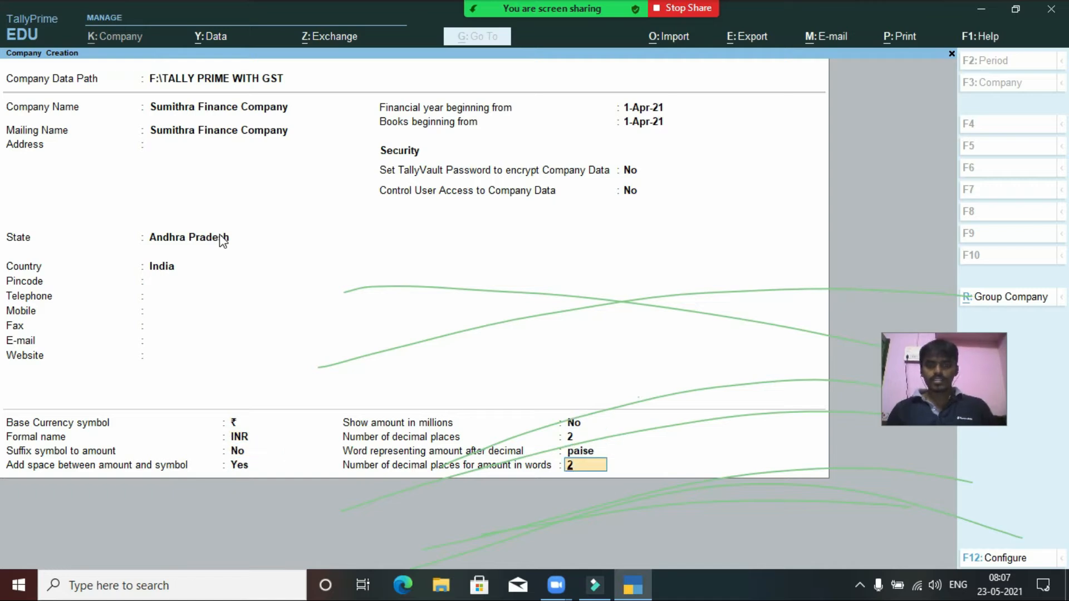
{"action": "key", "text": "Return"}
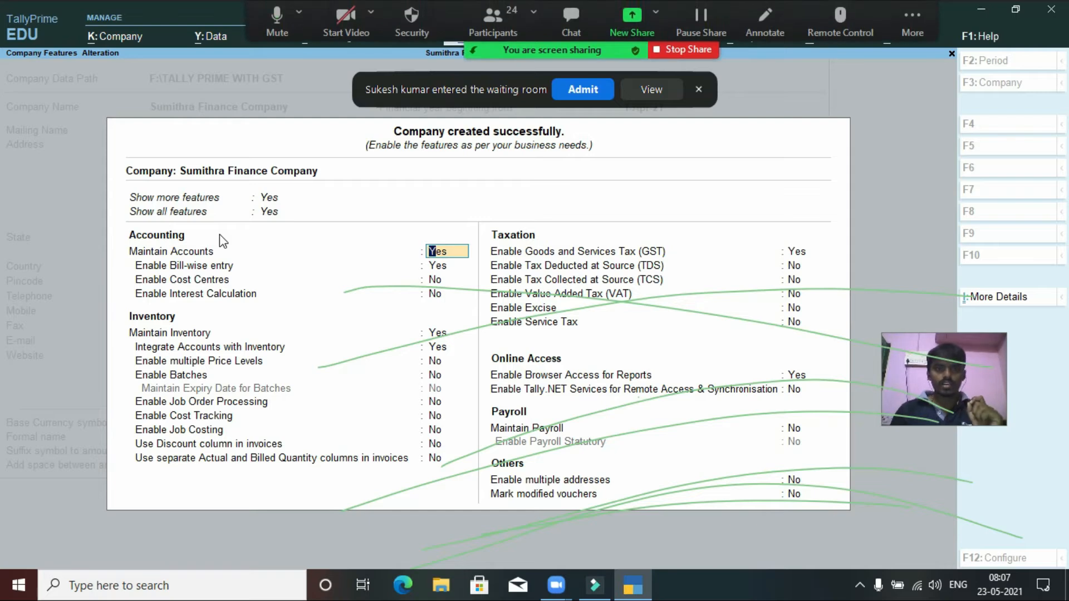
- Admit the waiting participant, and in the accounting features set bill-wise entry to No and interest calculation to Yes
{"action": "left_click", "coordinate": [590, 88]}
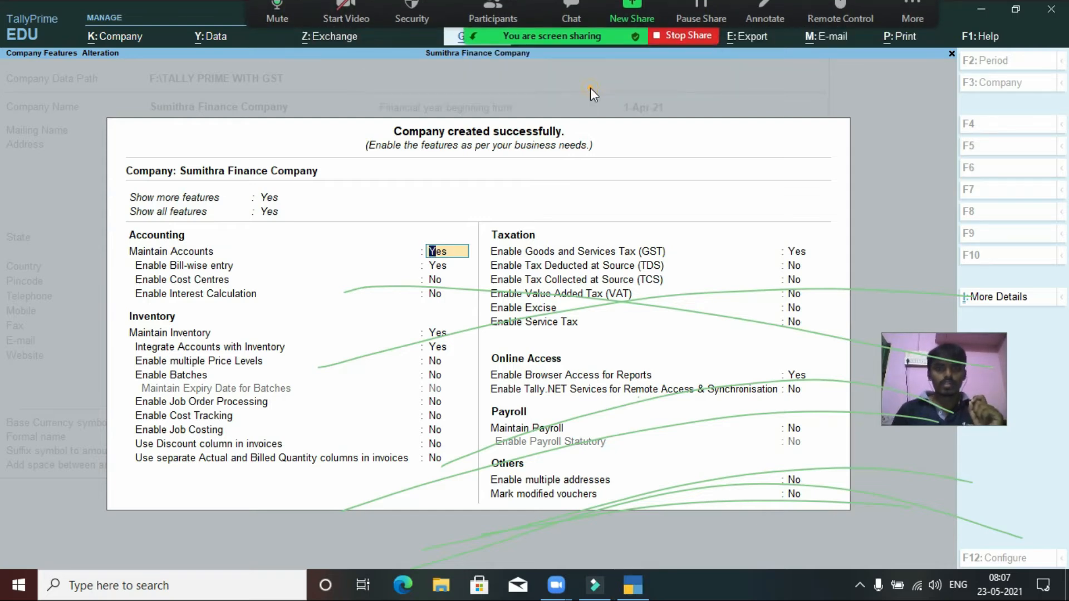
{"action": "key", "text": "Return"}
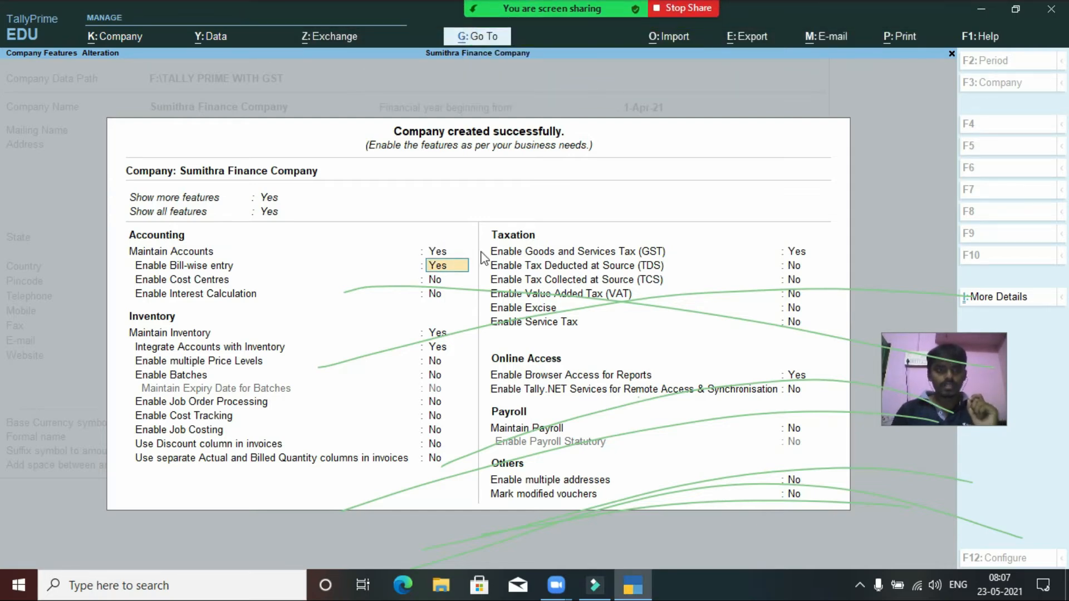
{"action": "type", "text": "n"}
{"action": "key", "text": "Return"}
{"action": "key", "text": "Return"}
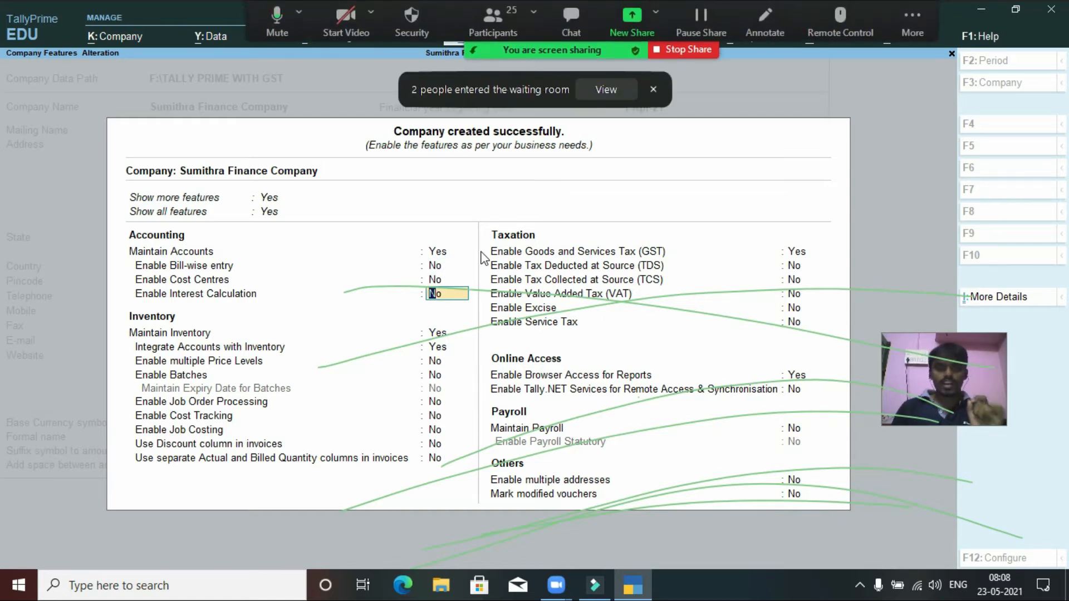
{"action": "type", "text": "y"}
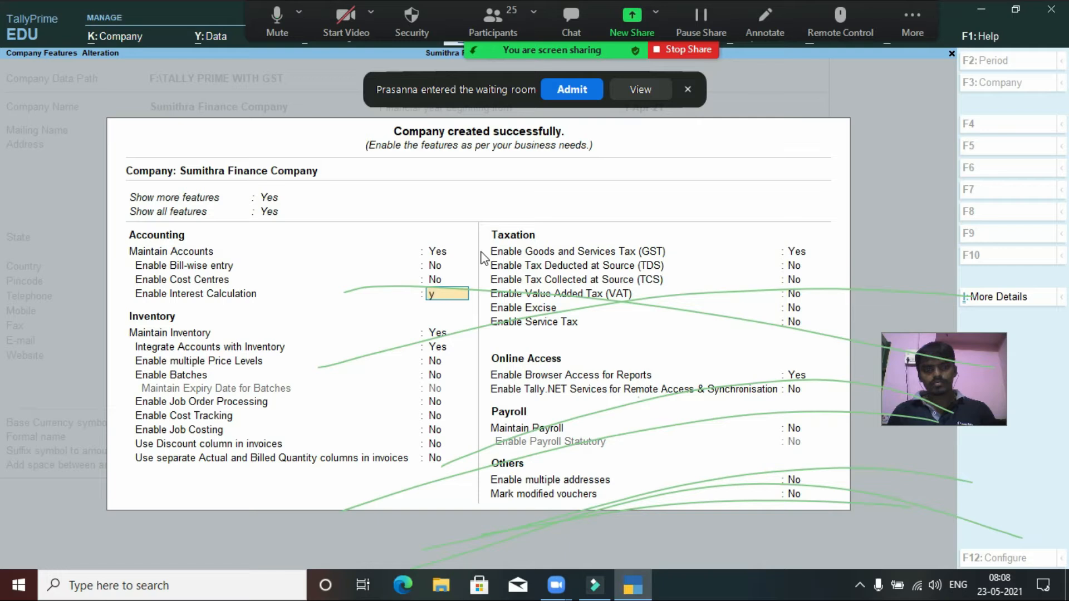
{"action": "key", "text": "Return"}
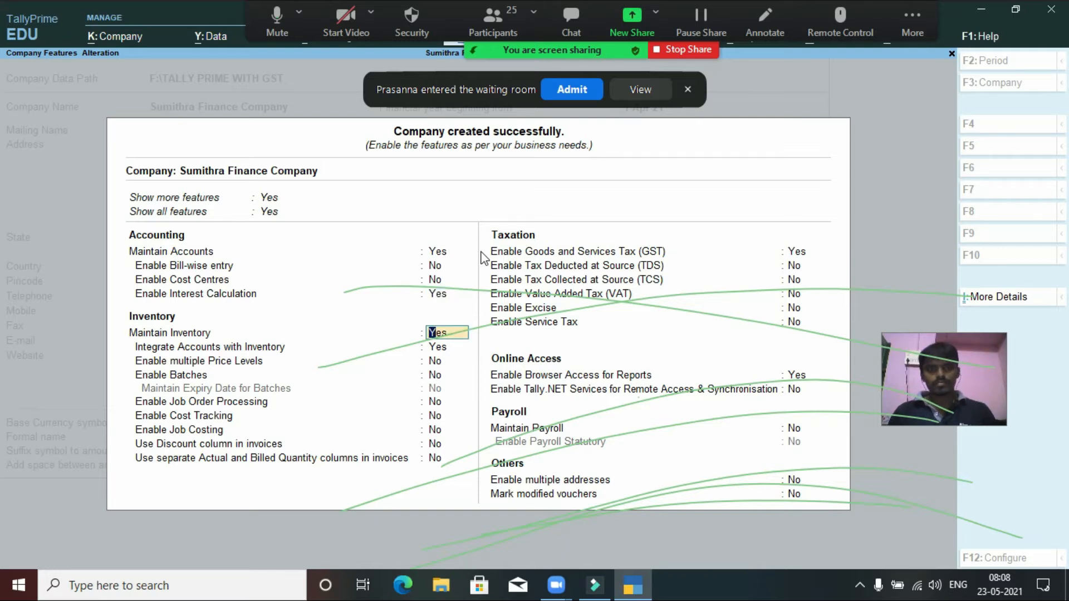
- Admit the next waiting participant, and set Maintain Inventory and Goods and Services Tax (GST) to No
{"action": "left_click", "coordinate": [557, 90]}
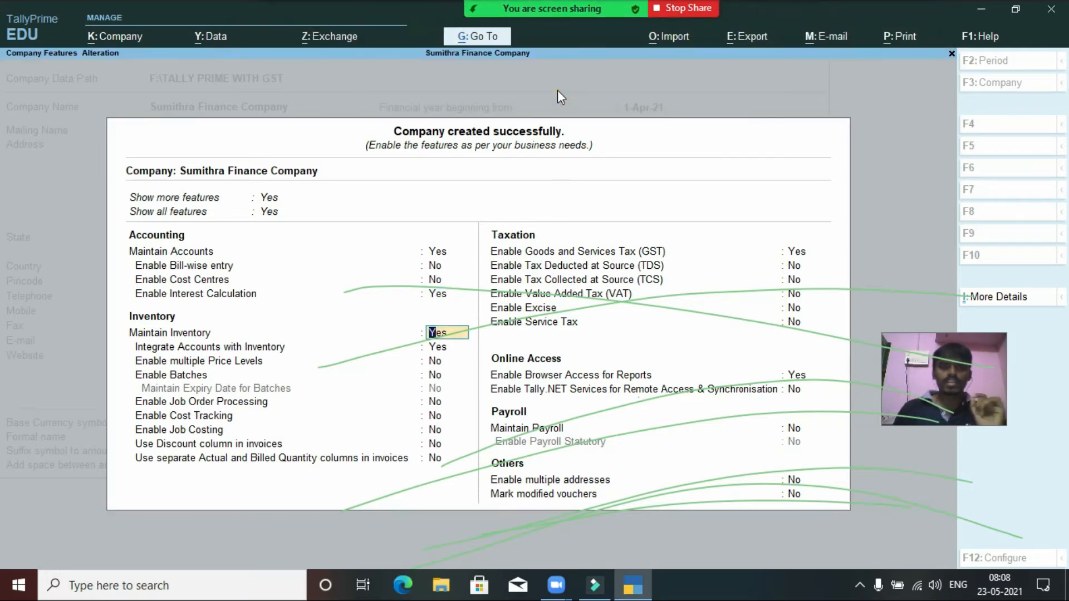
{"action": "type", "text": "n"}
{"action": "key", "text": "Return"}
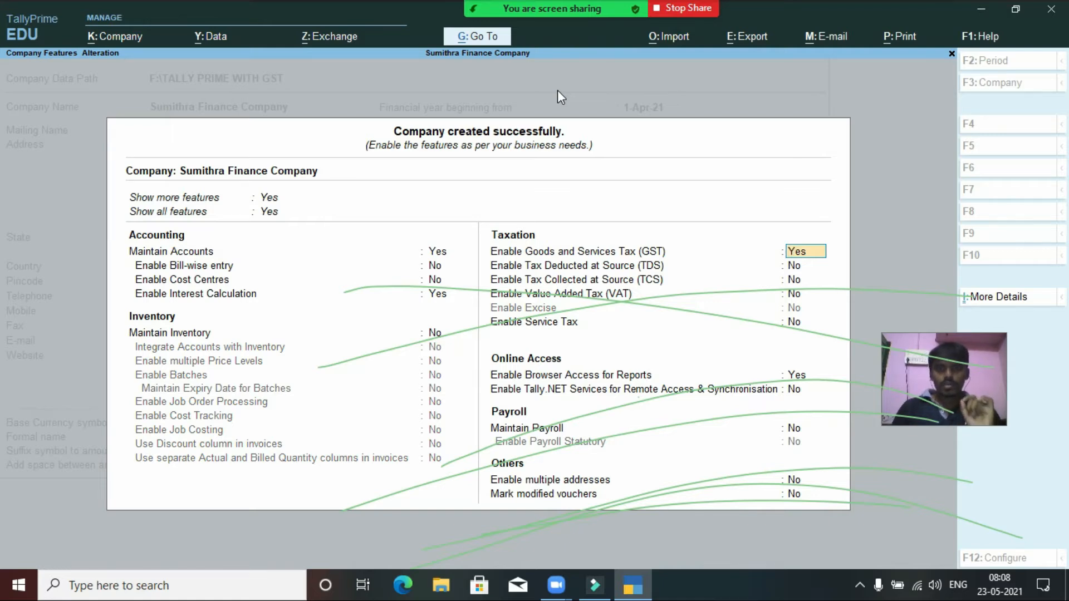
{"action": "type", "text": "n"}
{"action": "key", "text": "Return"}
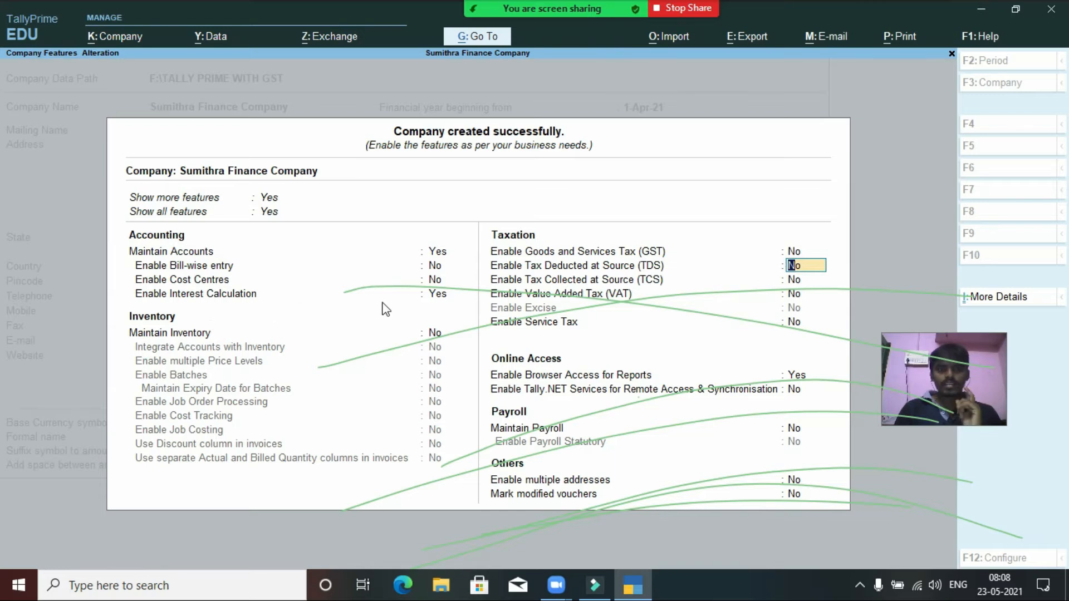
- Set browser access for reports to No, keep the other features at their defaults and accept the company features
{"action": "key", "text": "Return"}
{"action": "key", "text": "Return"}
{"action": "key", "text": "Return"}
{"action": "key", "text": "Return"}
{"action": "key", "text": "Return"}
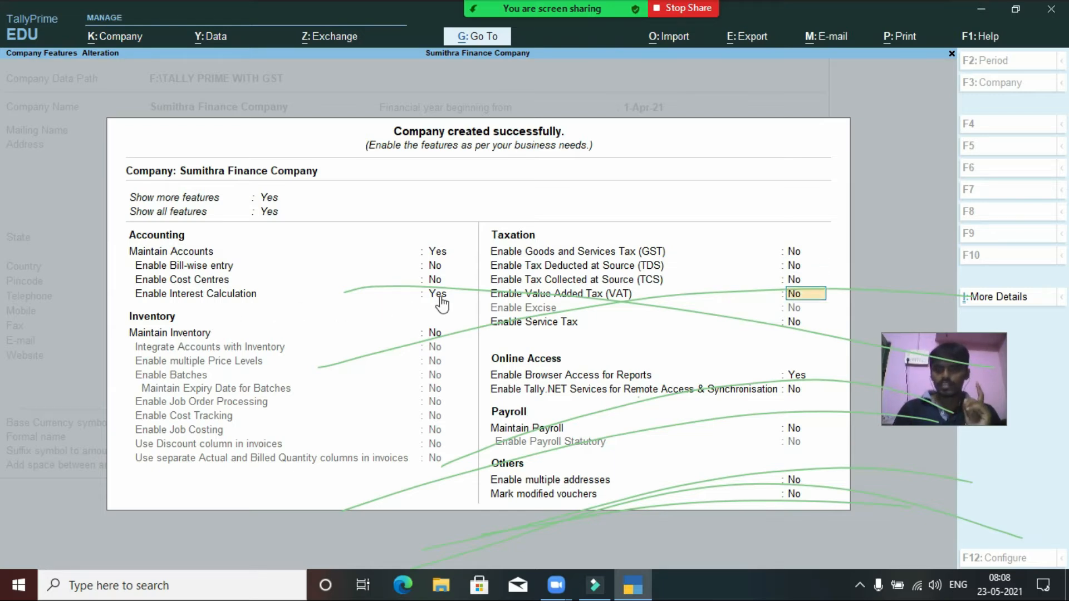
{"action": "key", "text": "Up"}
{"action": "key", "text": "n"}
{"action": "key", "text": "Return"}
{"action": "key", "text": "Return"}
{"action": "key", "text": "Return"}
{"action": "key", "text": "Return"}
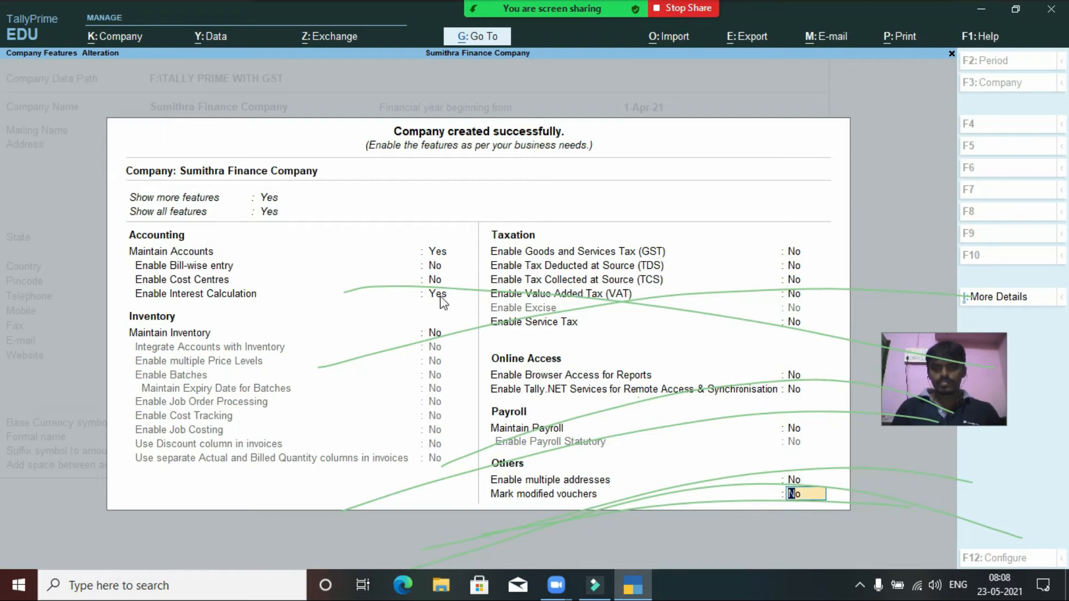
{"action": "key", "text": "Return"}
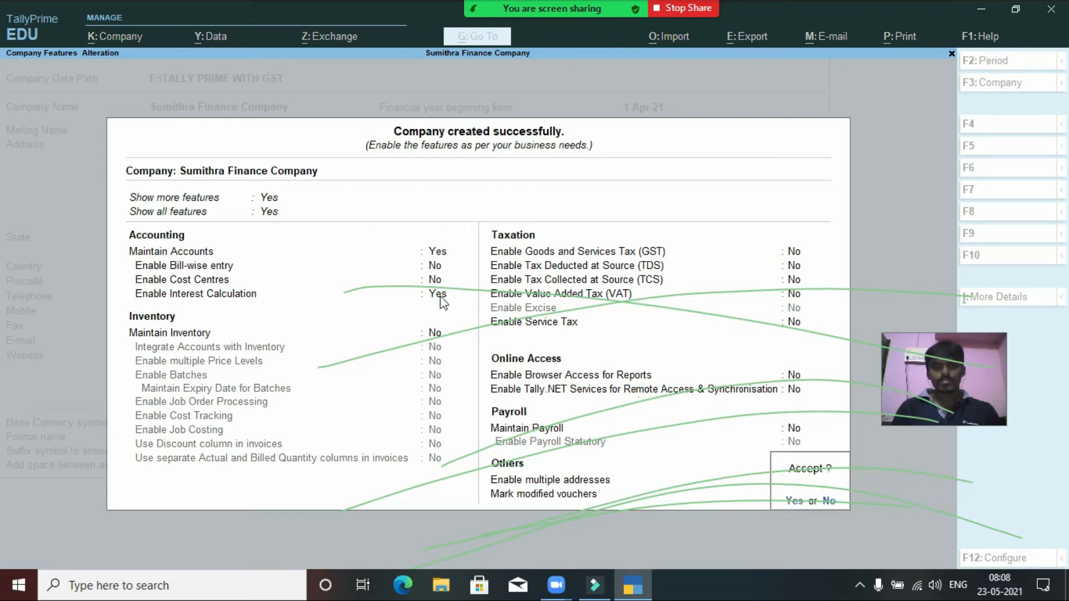
{"action": "key", "text": "Return"}
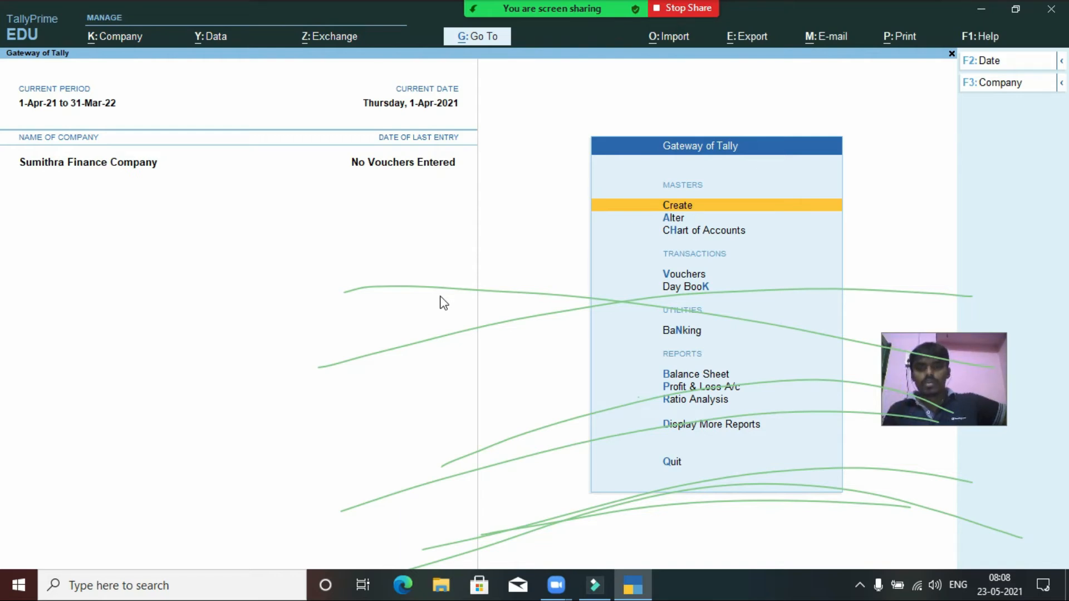
- Open the creation form for a new ledger in Sumithra Finance Company
{"action": "key", "text": "Return"}
{"action": "key", "text": "Down"}
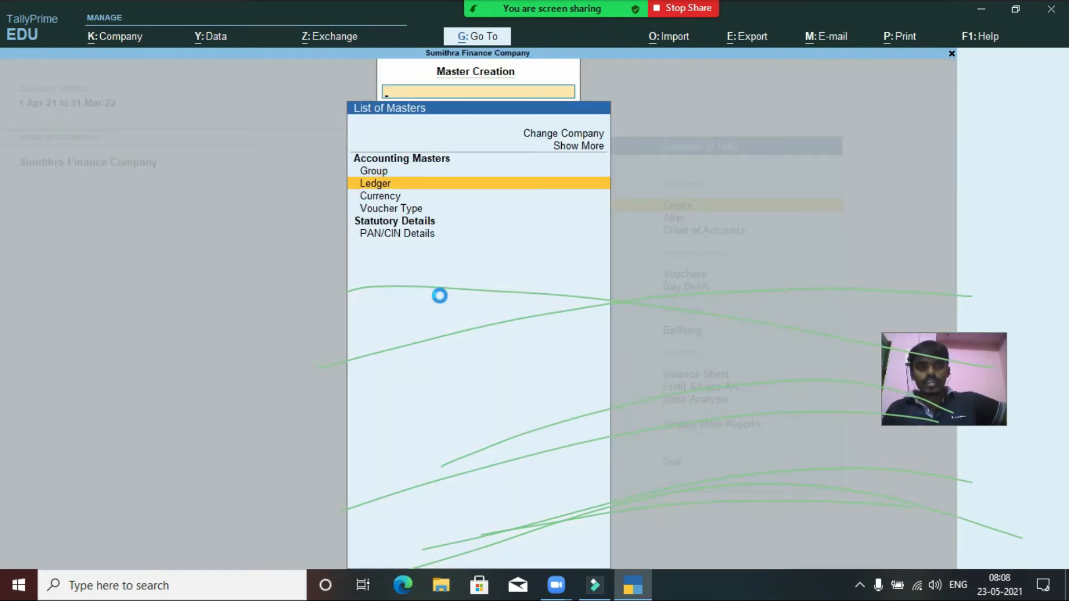
{"action": "key", "text": "Return"}
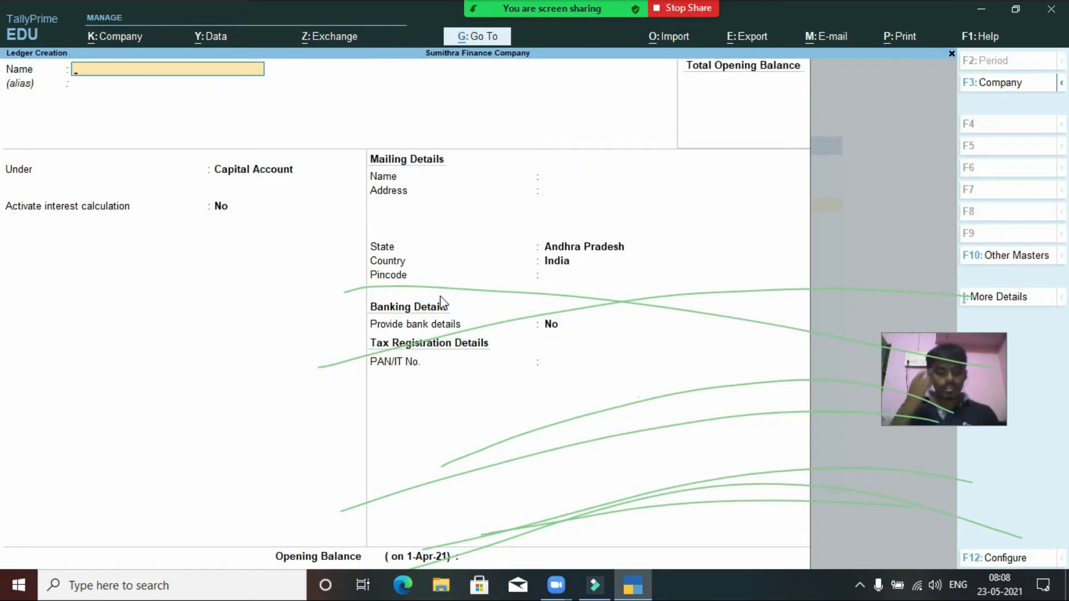
- Name the new ledger with the first owner's name followed by "Capital", and place it under Capital Account
{"action": "type", "text": "Sumi"}
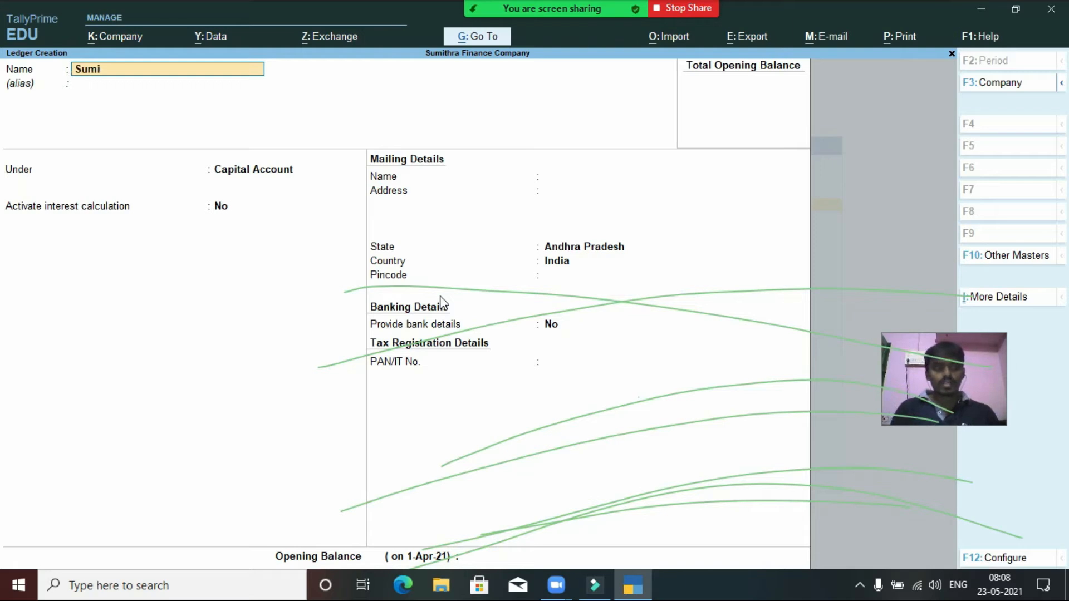
{"action": "type", "text": "thra capital"}
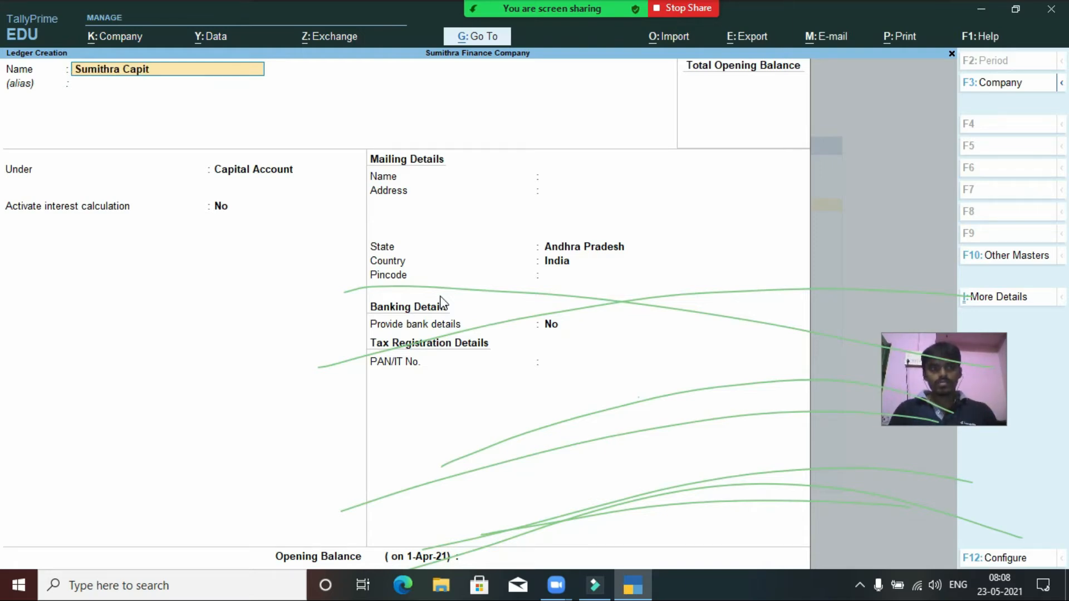
{"action": "key", "text": "Return"}
{"action": "key", "text": "Return"}
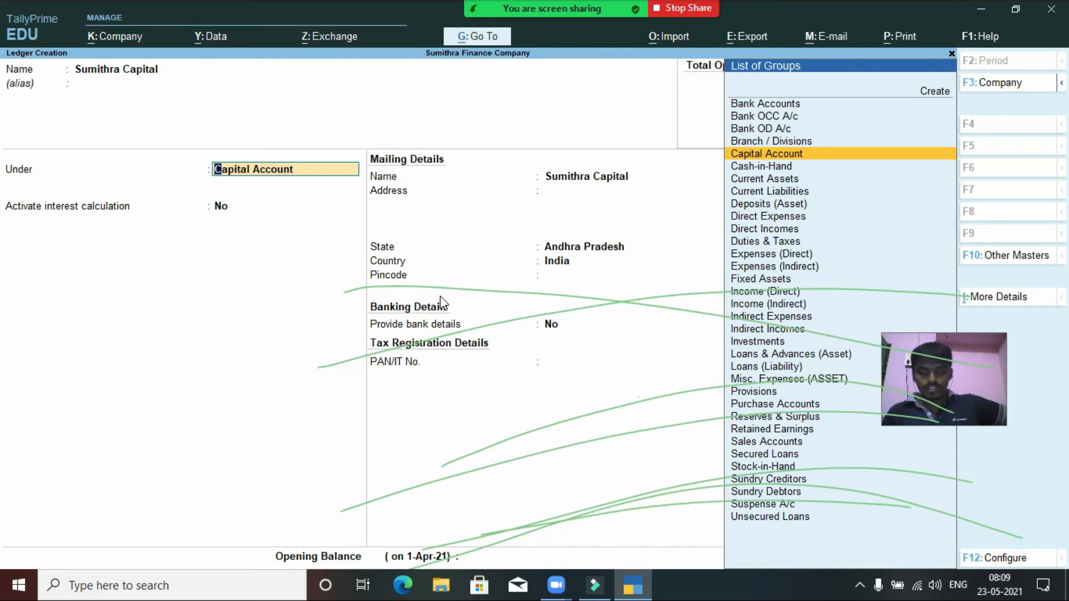
{"action": "key", "text": "Return"}
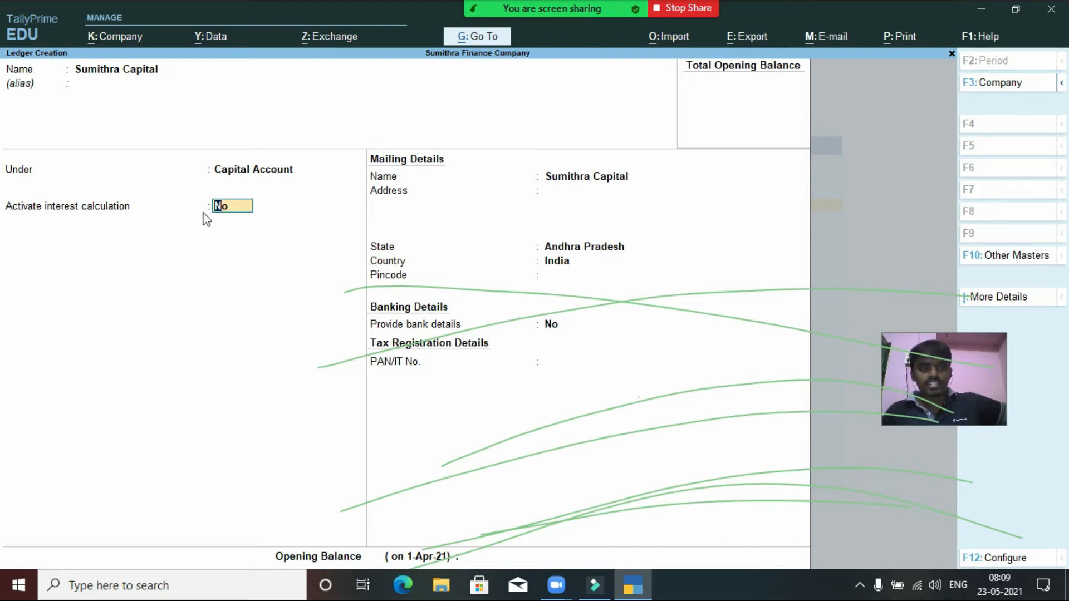
- Activate interest calculation for this capital ledger at 5% per 365-Day Year on All Balances, with both transaction-date options left at No
{"action": "type", "text": "y"}
{"action": "key", "text": "Return"}
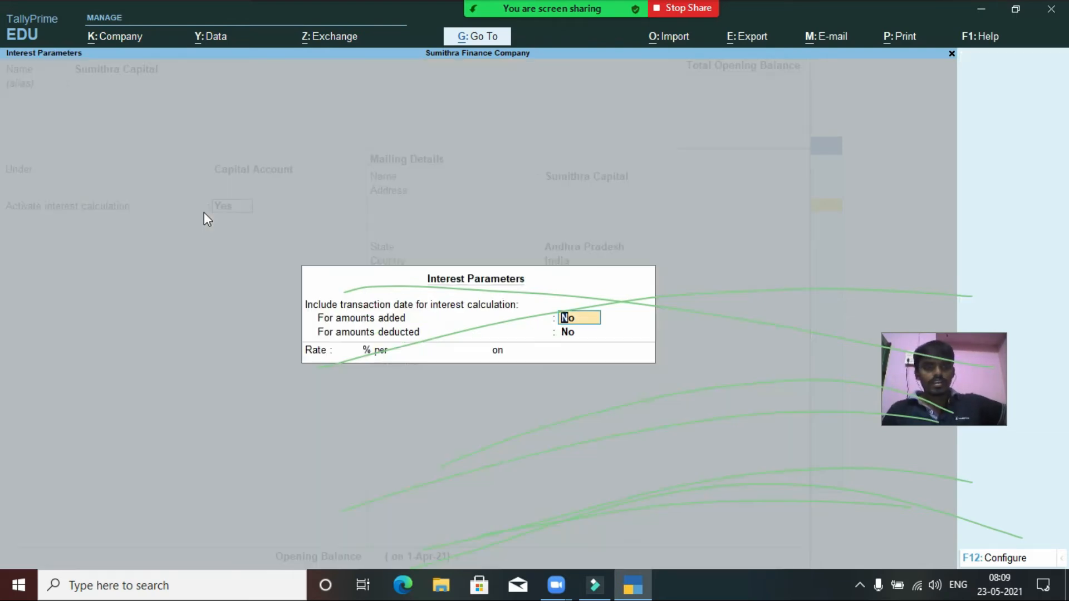
{"action": "key", "text": "Return"}
{"action": "key", "text": "Return"}
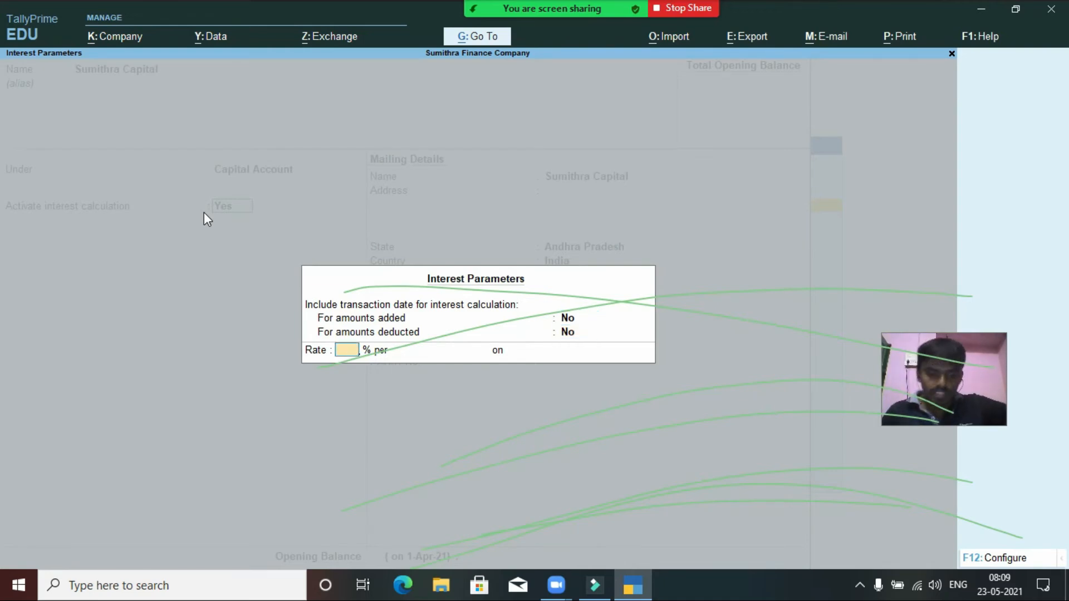
{"action": "type", "text": "5"}
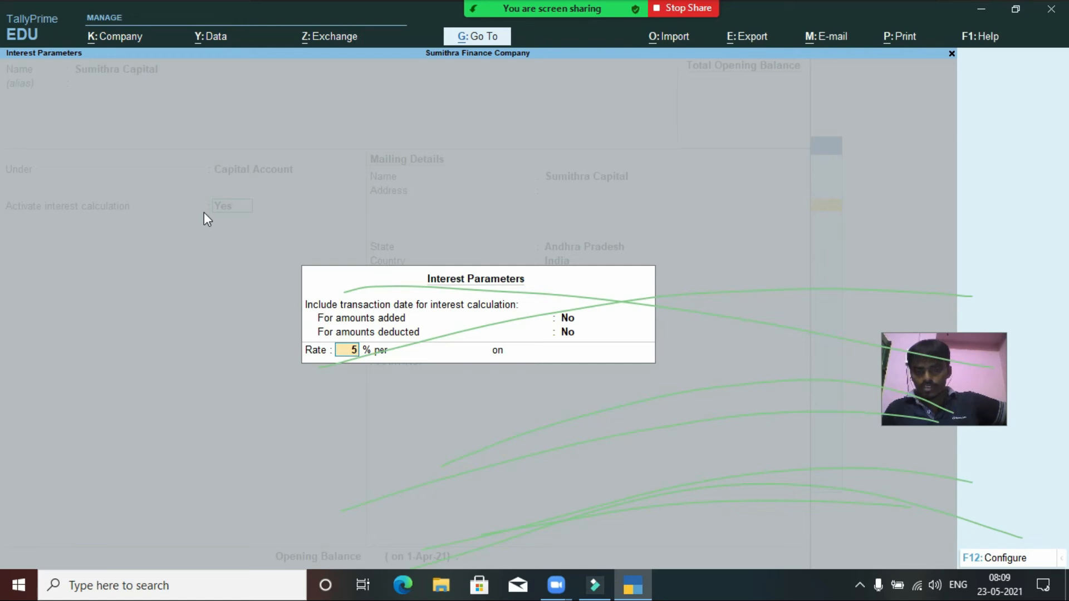
{"action": "key", "text": "Return"}
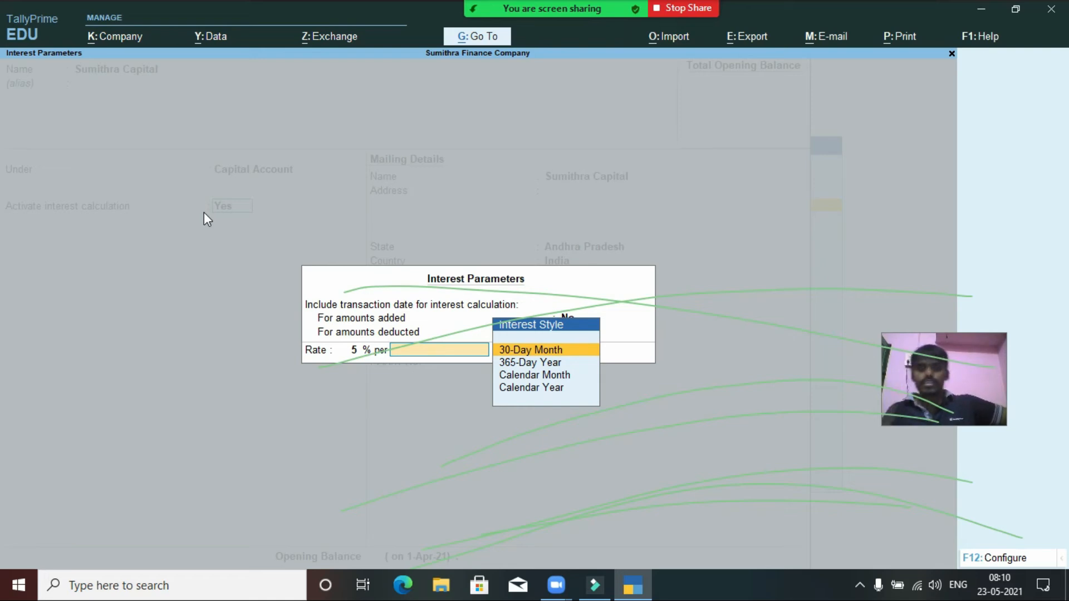
{"action": "key", "text": "Down"}
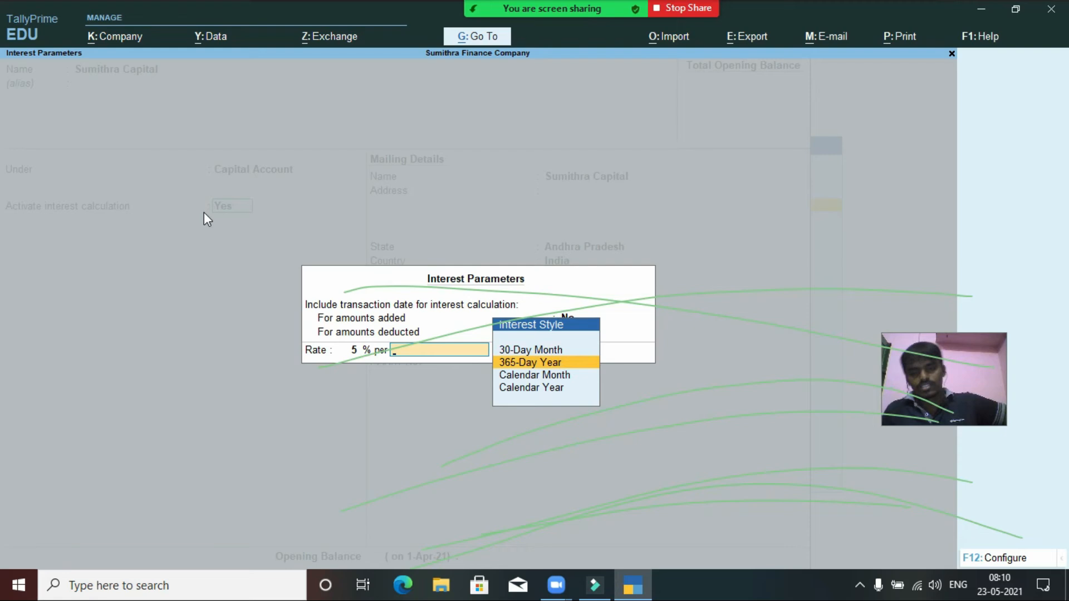
{"action": "key", "text": "Return"}
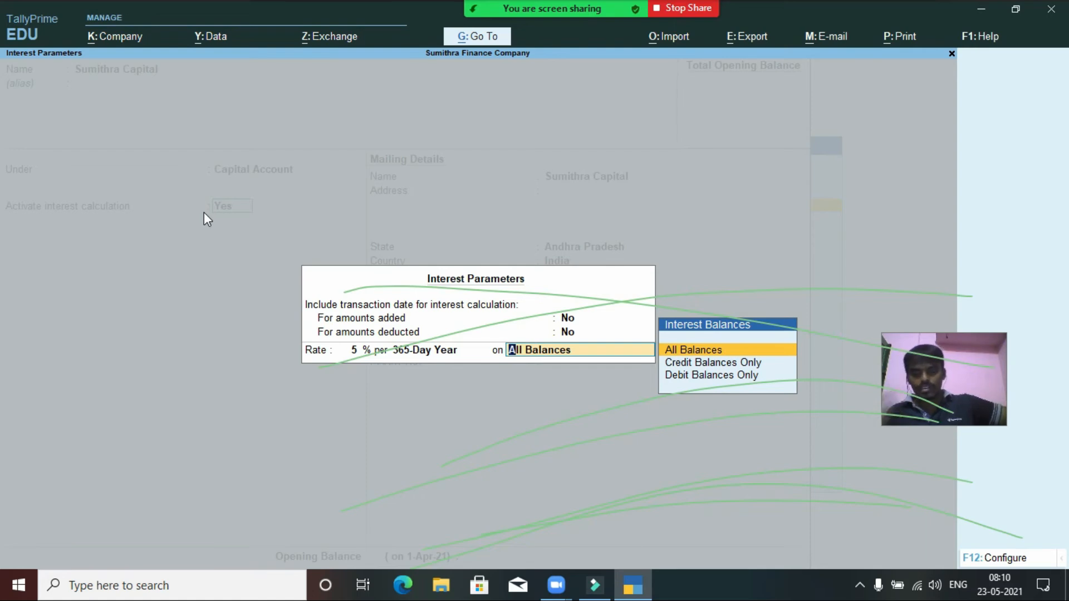
{"action": "key", "text": "Return"}
- Keep the default mailing, banking and tax details of the first capital ledger and save it
{"action": "key", "text": "Return"}
{"action": "key", "text": "Return"}
{"action": "key", "text": "Return"}
{"action": "key", "text": "Return"}
{"action": "key", "text": "Return"}
{"action": "key", "text": "Return"}
{"action": "key", "text": "Return"}
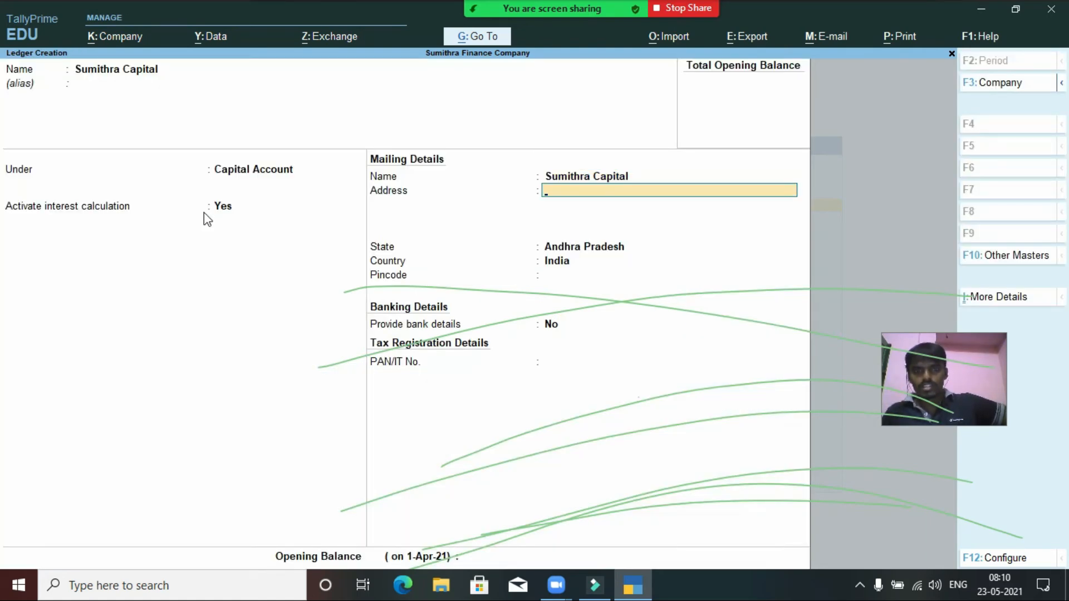
{"action": "key", "text": "Return"}
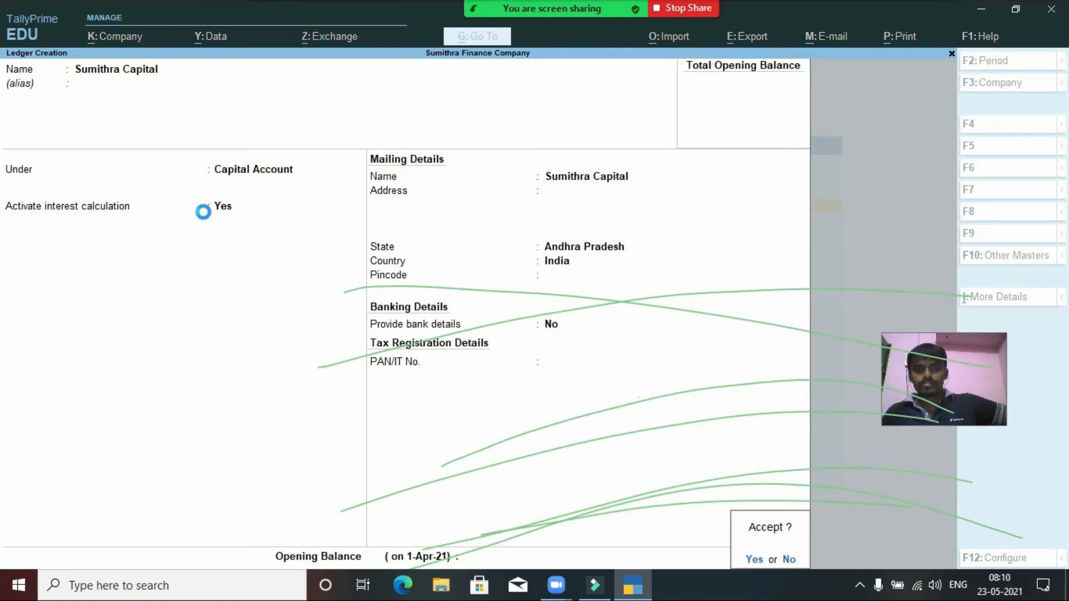
{"action": "key", "text": "Return"}
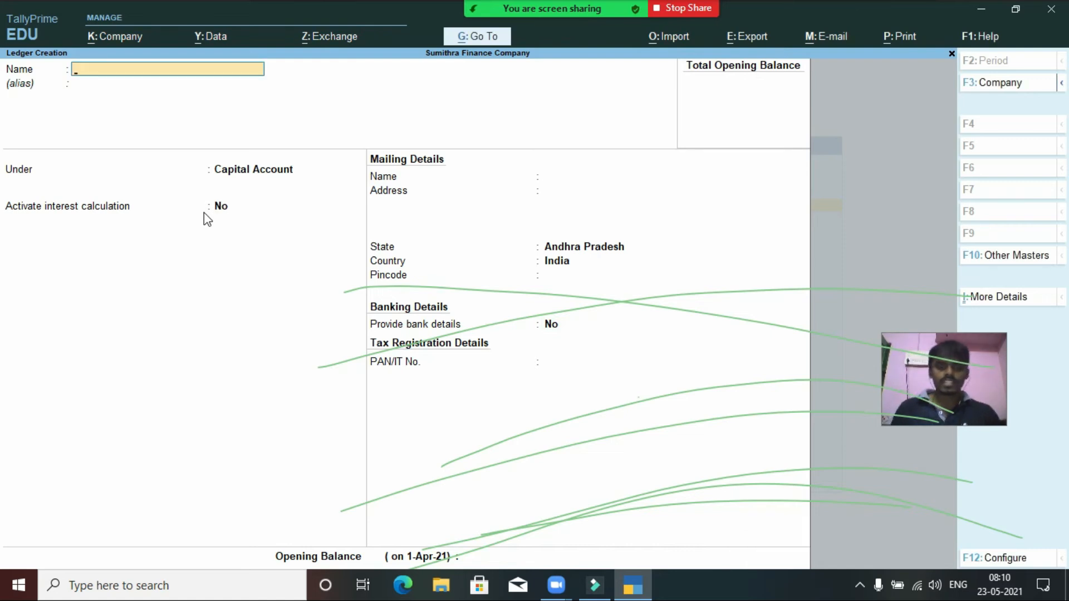
- Name the next ledger with the second owner's name followed by "Capital", and place it under Capital Account
{"action": "type", "text": "Bhargav"}
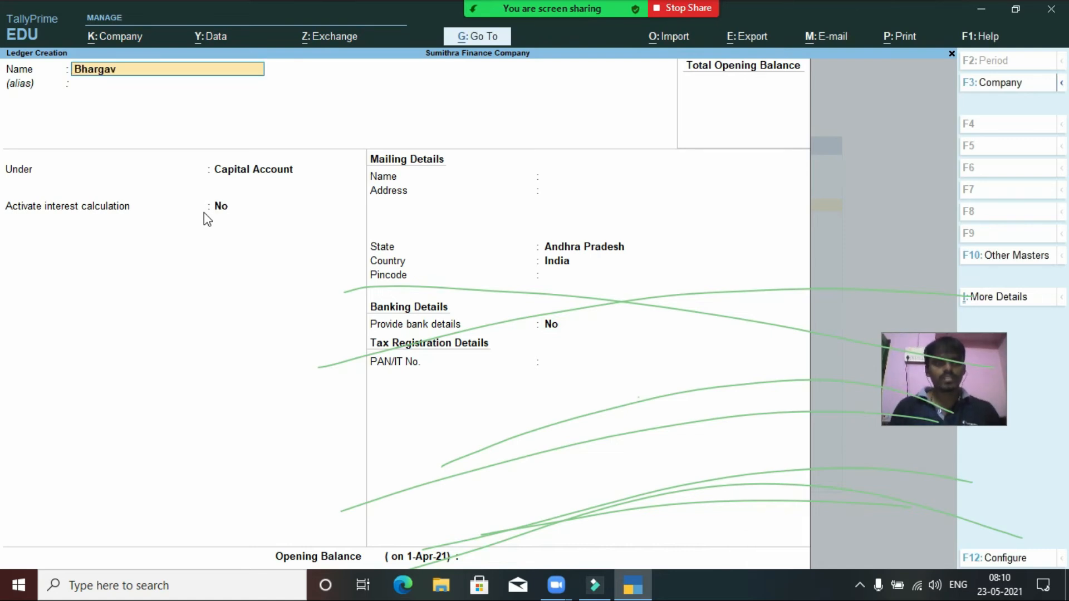
{"action": "type", "text": "i Capital"}
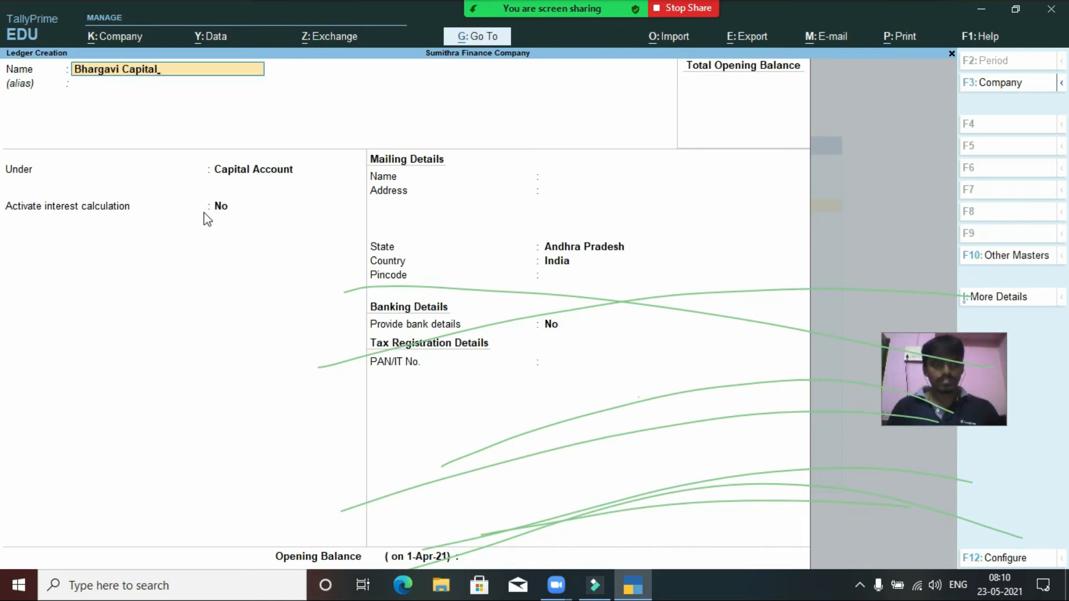
{"action": "key", "text": "Return"}
{"action": "key", "text": "Return"}
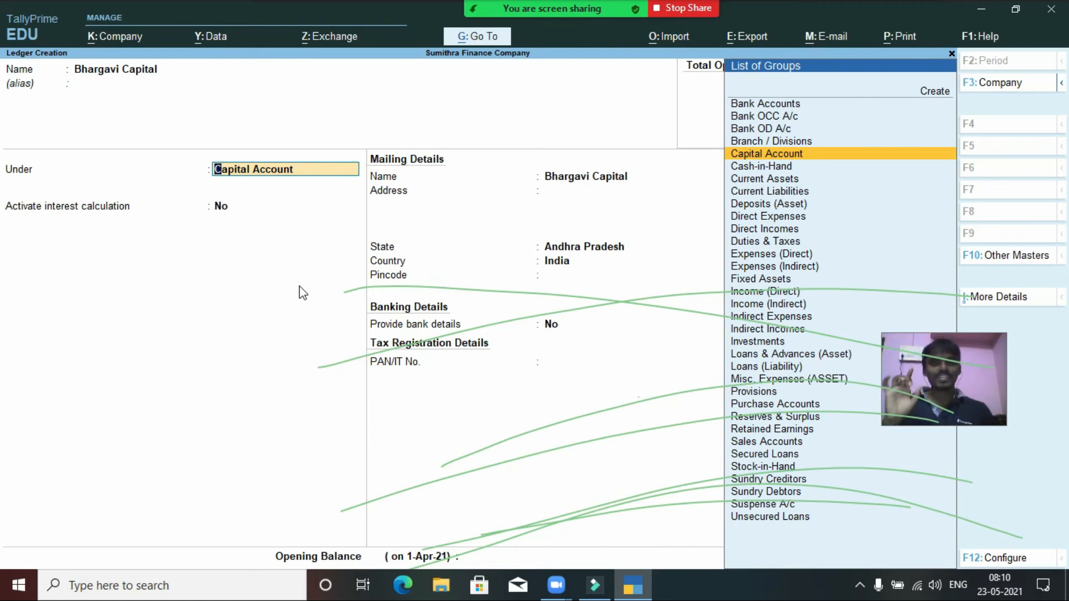
{"action": "key", "text": "Return"}
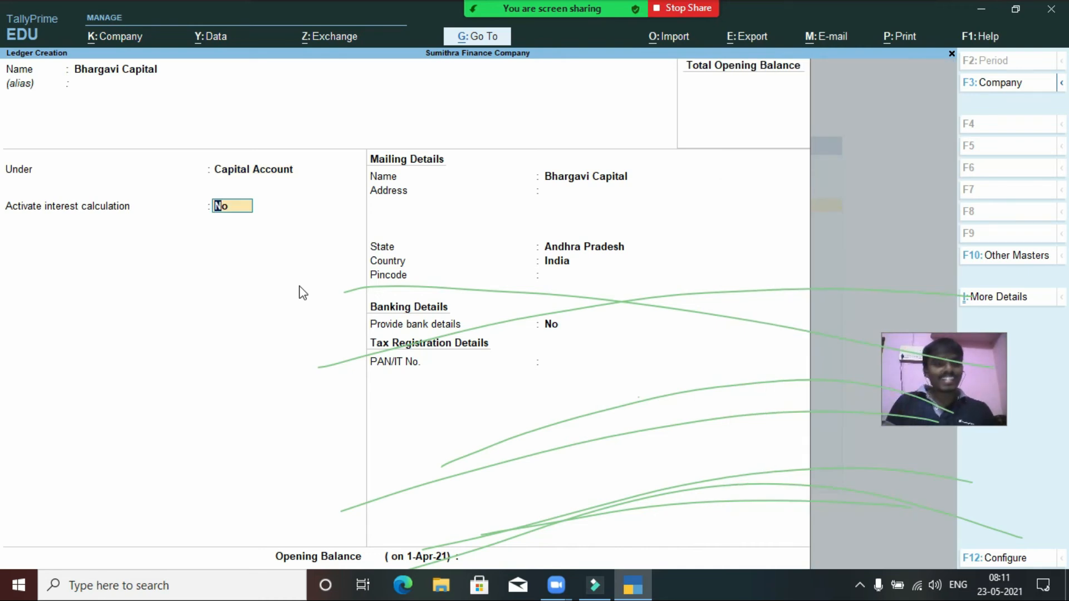
- Activate interest calculation for the second capital ledger at 10% per 365-Day Year, keeping both transaction-date options at No
{"action": "type", "text": "y"}
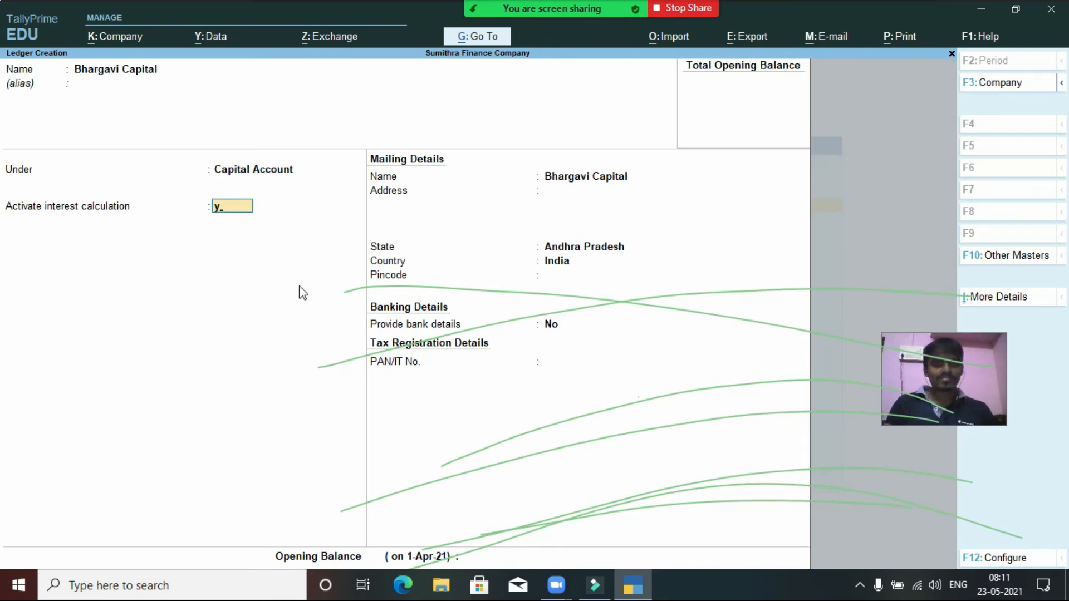
{"action": "key", "text": "Return"}
{"action": "key", "text": "Return"}
{"action": "key", "text": "Return"}
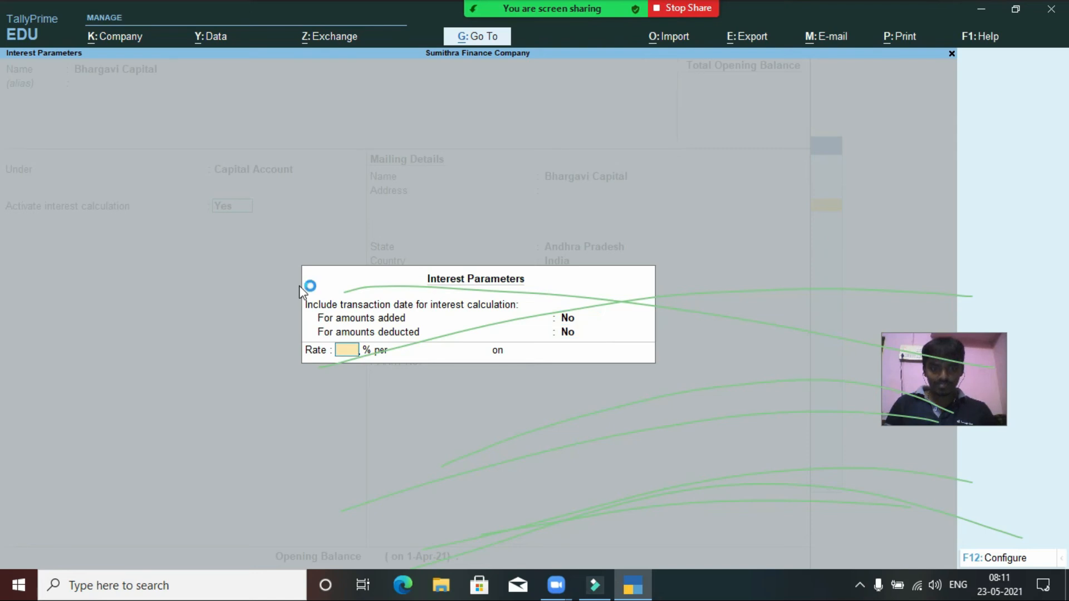
{"action": "type", "text": "10"}
{"action": "key", "text": "Return"}
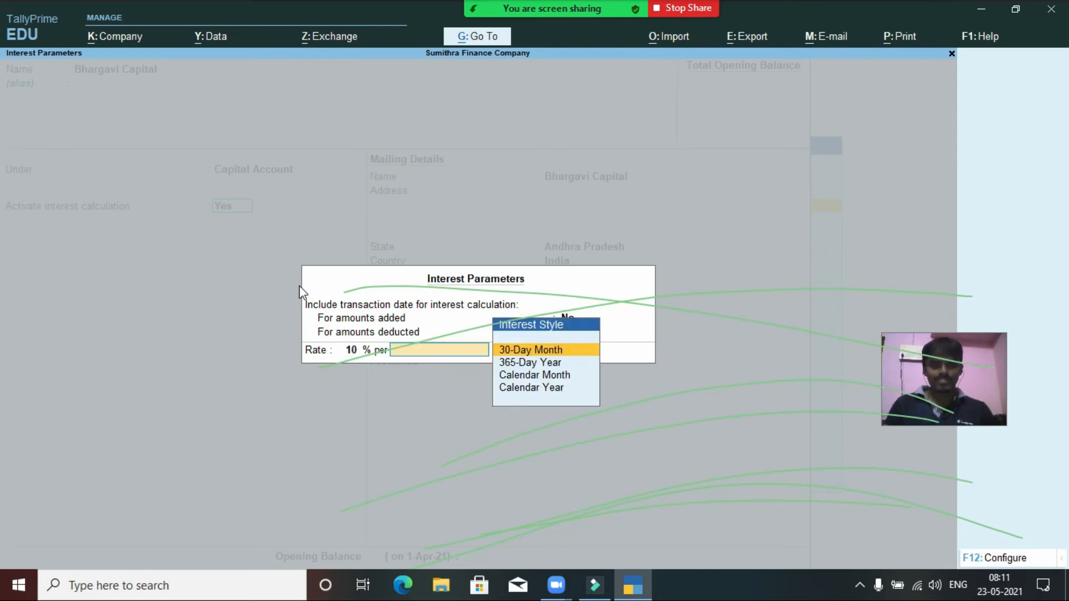
{"action": "key", "text": "Down"}
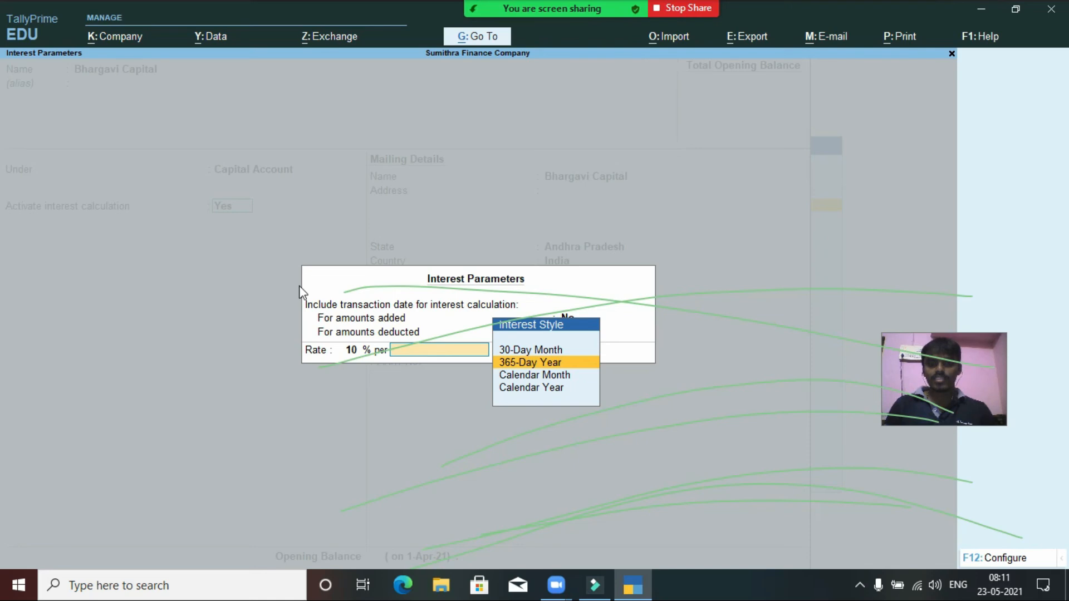
{"action": "key", "text": "Return"}
{"action": "key", "text": "Return"}
- Leave the second capital ledger's remaining mailing, banking and tax fields at their defaults and save the ledger
{"action": "key", "text": "Return"}
{"action": "key", "text": "Return"}
{"action": "key", "text": "Return"}
{"action": "key", "text": "Return"}
{"action": "key", "text": "Return"}
{"action": "key", "text": "Return"}
{"action": "key", "text": "Return"}
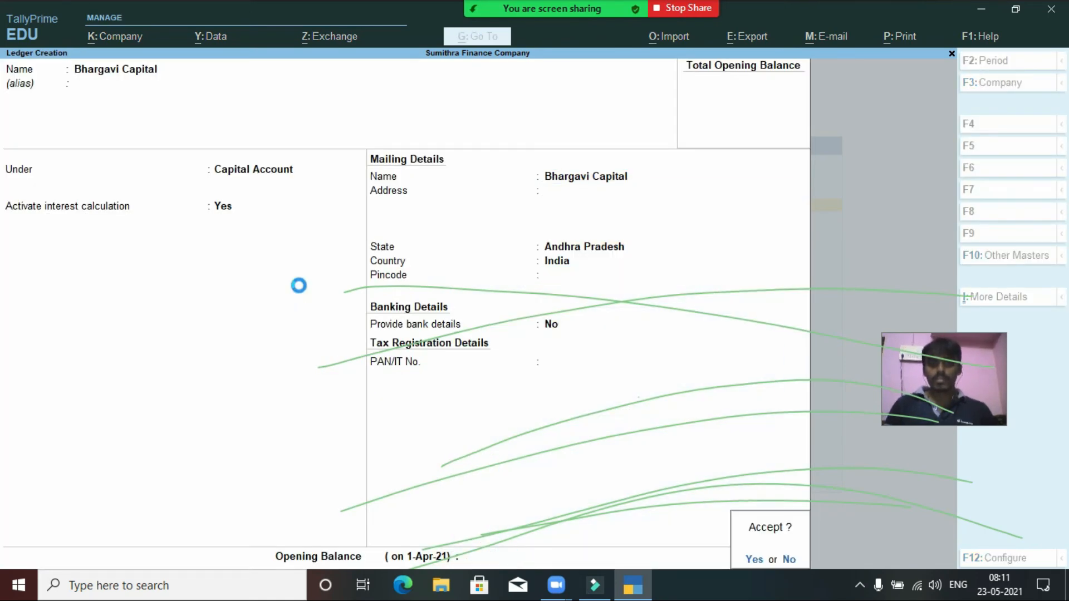
{"action": "key", "text": "Return"}
- Create a Rent ledger under Indirect Expenses with ledger type Not Applicable and interest calculation set to No
{"action": "type", "text": "Rent"}
{"action": "key", "text": "Return"}
{"action": "key", "text": "Return"}
{"action": "type", "text": "Ind"}
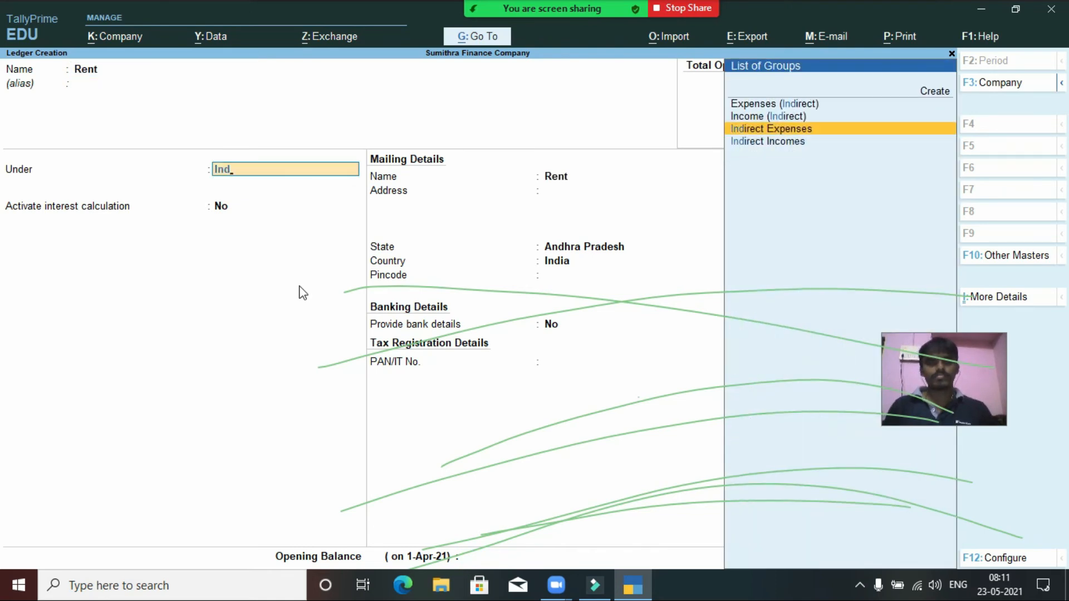
{"action": "key", "text": "Return"}
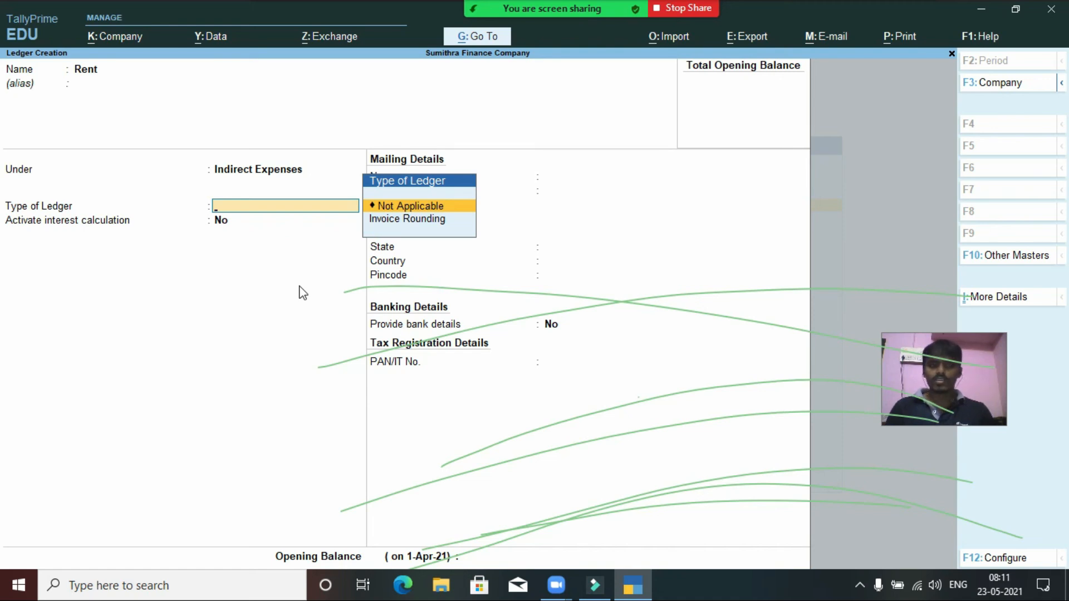
{"action": "key", "text": "Return"}
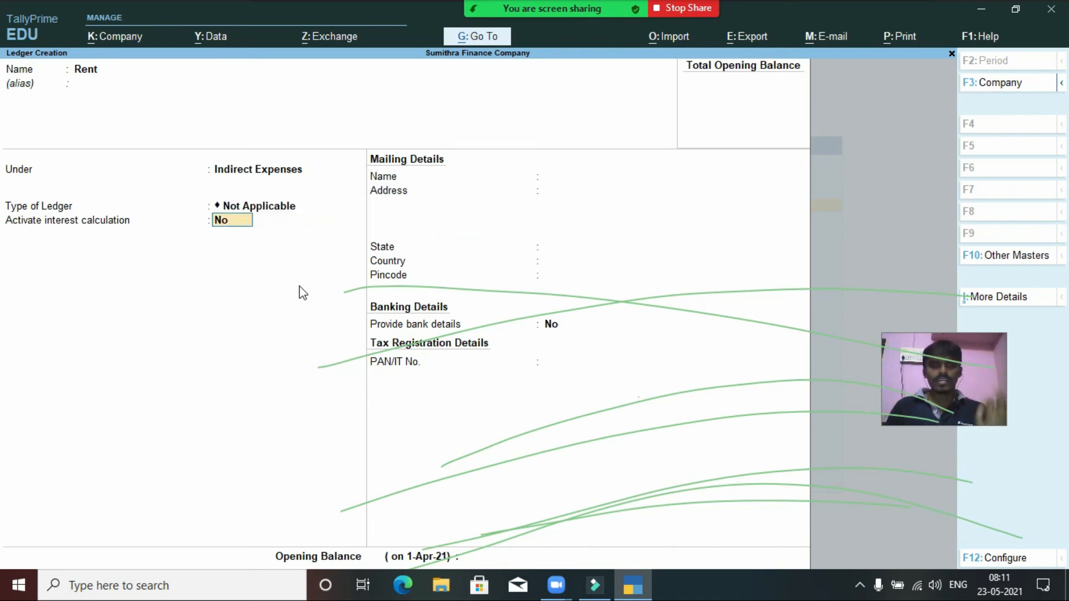
{"action": "key", "text": "Return"}
{"action": "key", "text": "Return"}
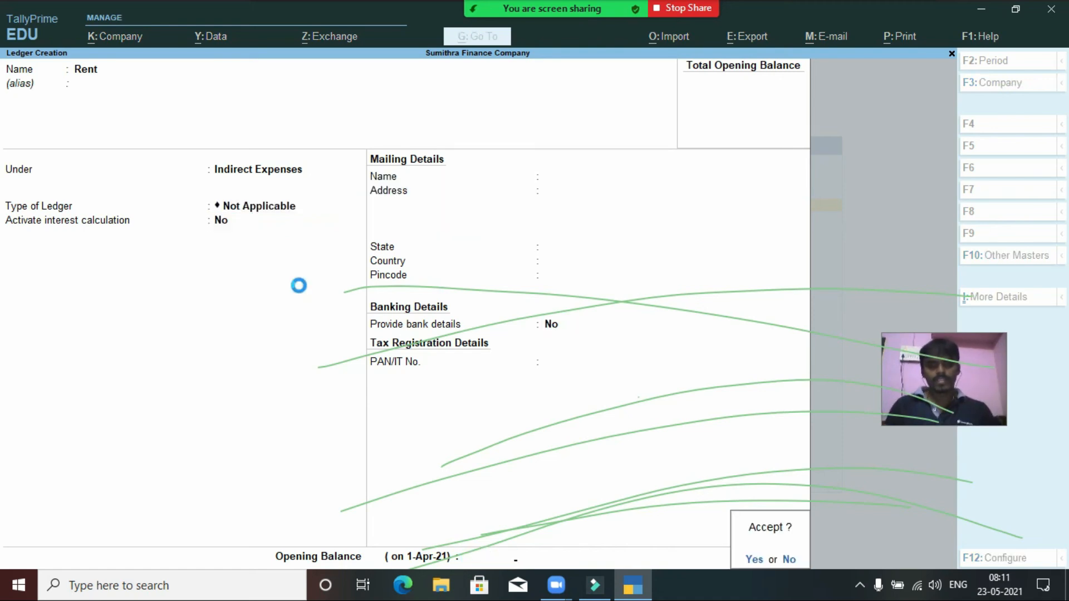
{"action": "key", "text": "Return"}
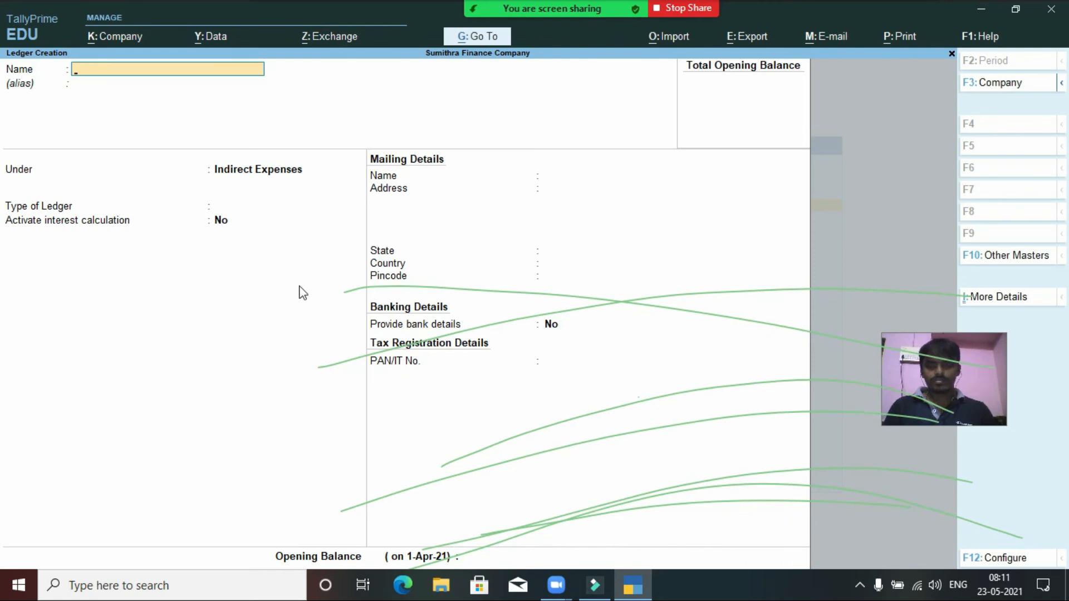
- Create an Electricity Bill ledger under Indirect Expenses with ledger type Not Applicable and no interest calculation
{"action": "type", "text": "Elec"}
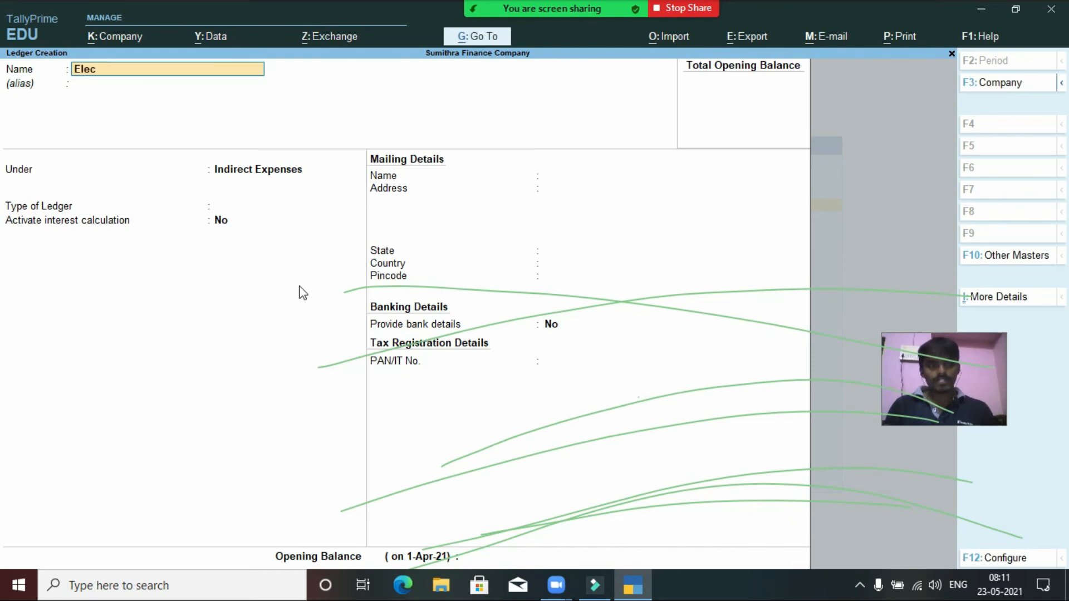
{"action": "type", "text": "tricity Bi"}
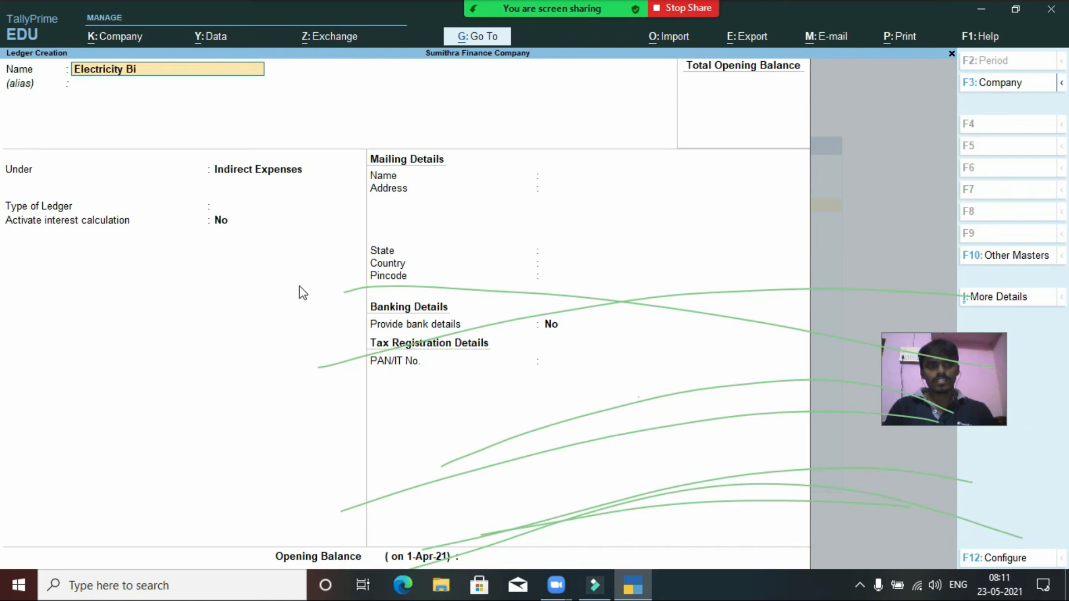
{"action": "key", "text": "Return"}
{"action": "key", "text": "Return"}
{"action": "key", "text": "Return"}
{"action": "key", "text": "Return"}
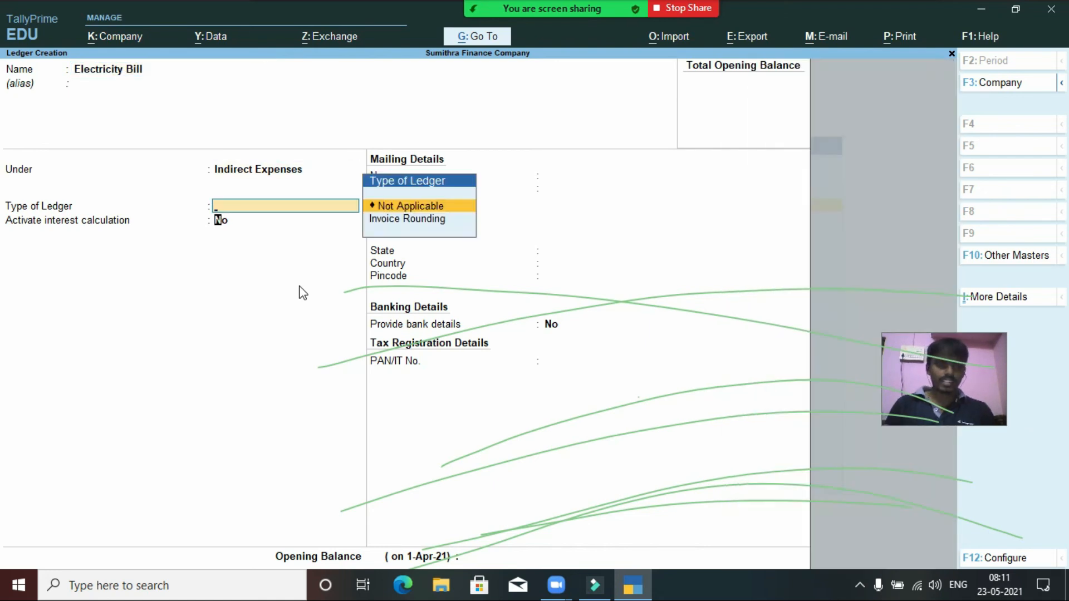
{"action": "key", "text": "Return"}
{"action": "key", "text": "Return"}
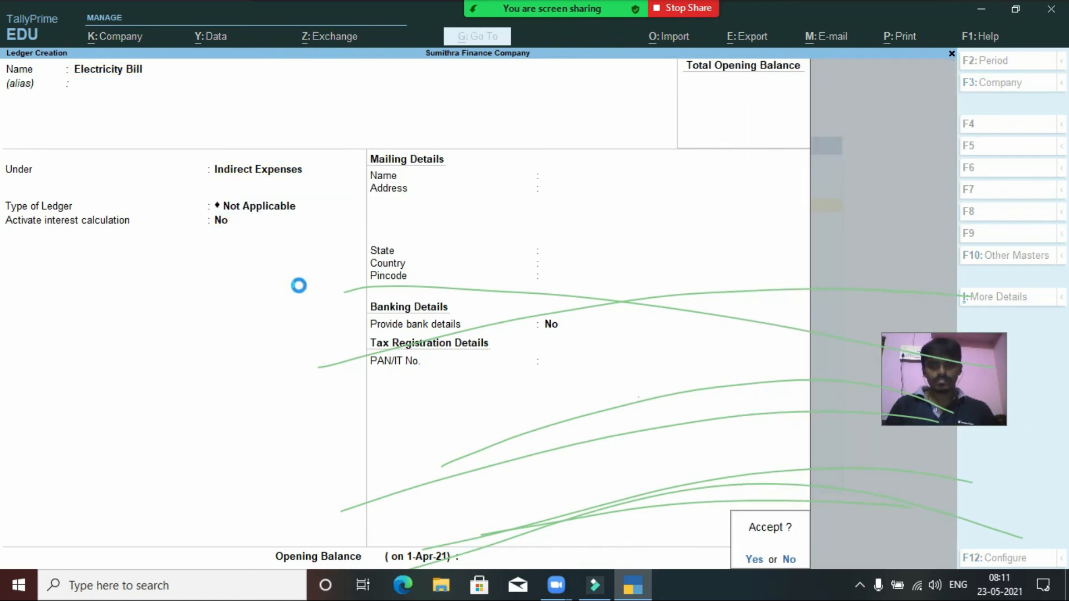
{"action": "key", "text": "Return"}
- Create a Tele Charges ledger under Indirect Expenses, with ledger type Not Applicable and interest calculation left at No
{"action": "type", "text": "Tele Charges"}
{"action": "key", "text": "Return"}
{"action": "key", "text": "Return"}
{"action": "key", "text": "Return"}
{"action": "key", "text": "Return"}
{"action": "key", "text": "Return"}
{"action": "key", "text": "Return"}
{"action": "key", "text": "Return"}
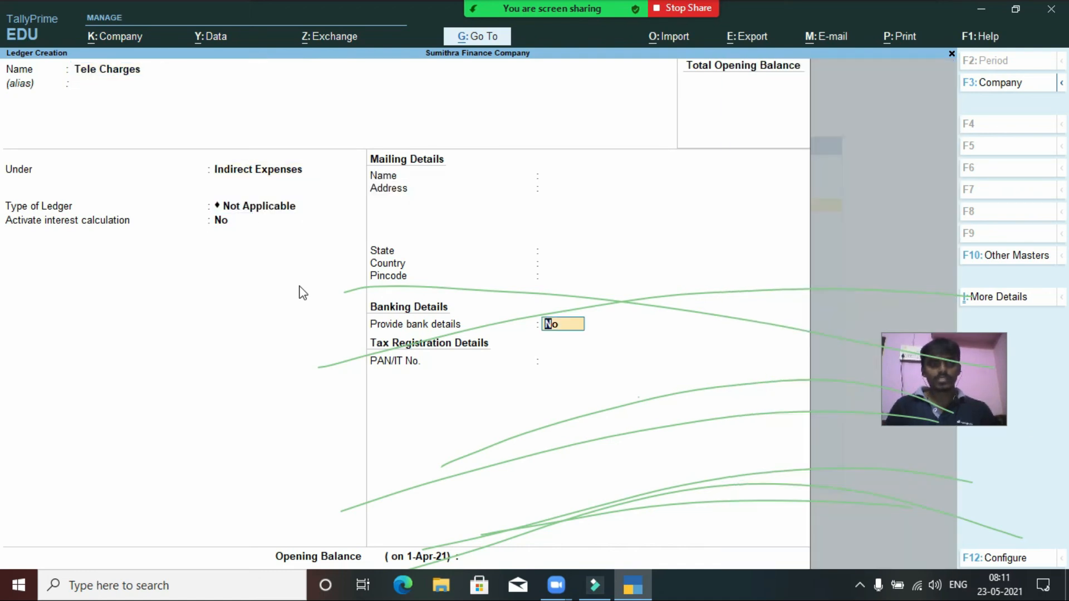
{"action": "key", "text": "Return"}
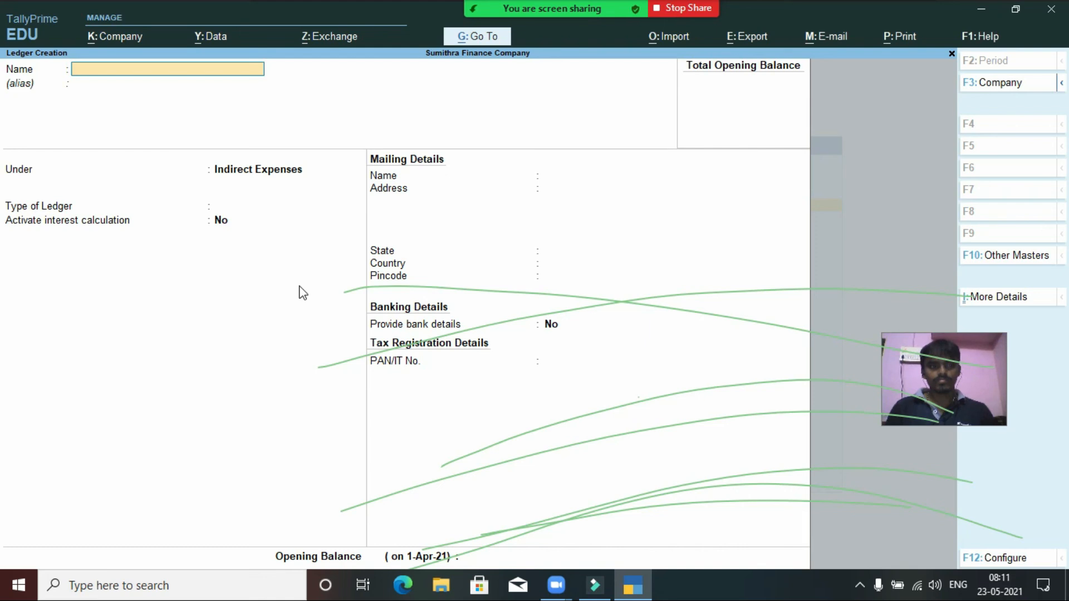
- Name the new ledger Commission Received
{"action": "type", "text": "Commiss"}
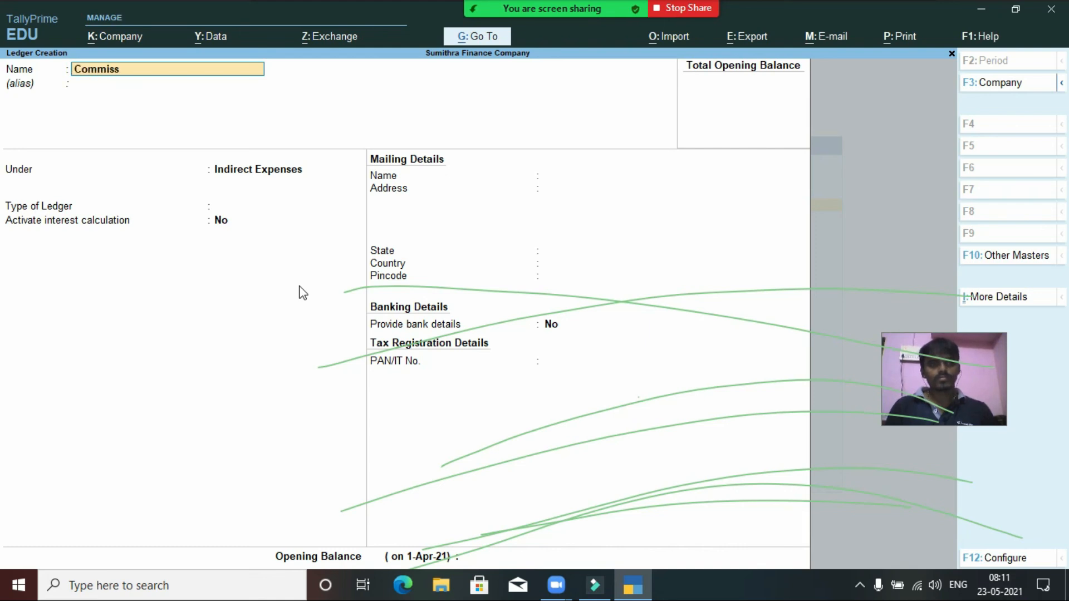
{"action": "type", "text": "ion Reeiv"}
{"action": "key", "text": "BackSpace"}
{"action": "key", "text": "BackSpace"}
{"action": "type", "text": "c"}
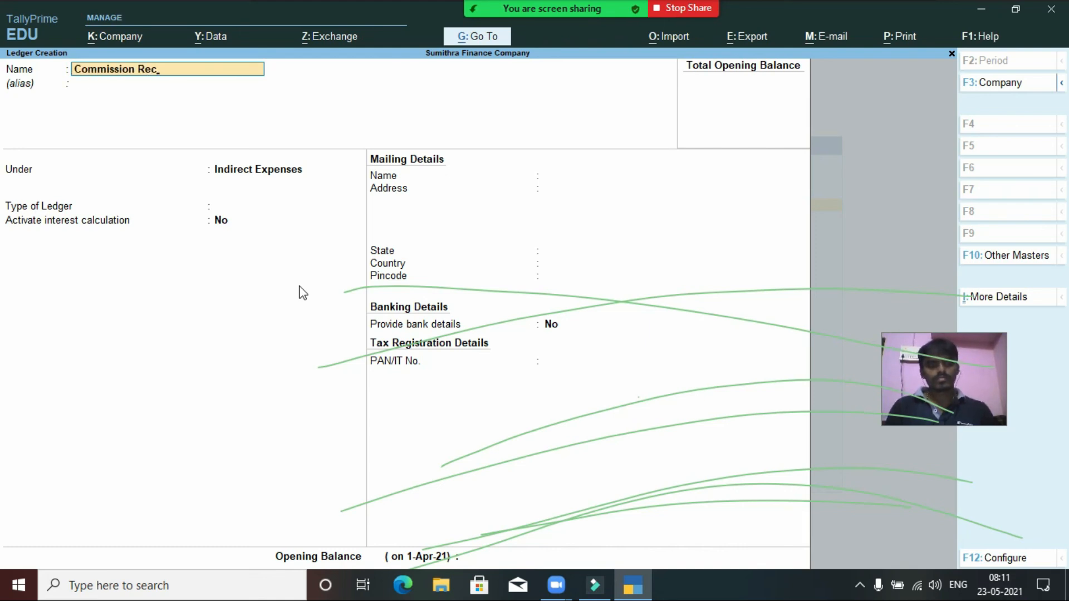
{"action": "type", "text": "ei"}
{"action": "key", "text": "BackSpace"}
{"action": "type", "text": "eived"}
{"action": "key", "text": "Return"}
- Place the ledger under Indirect Incomes with type Not Applicable and interest calculation set to No, and save it
{"action": "type", "text": "Ind"}
{"action": "key", "text": "Down"}
{"action": "key", "text": "Down"}
{"action": "key", "text": "Return"}
{"action": "key", "text": "Return"}
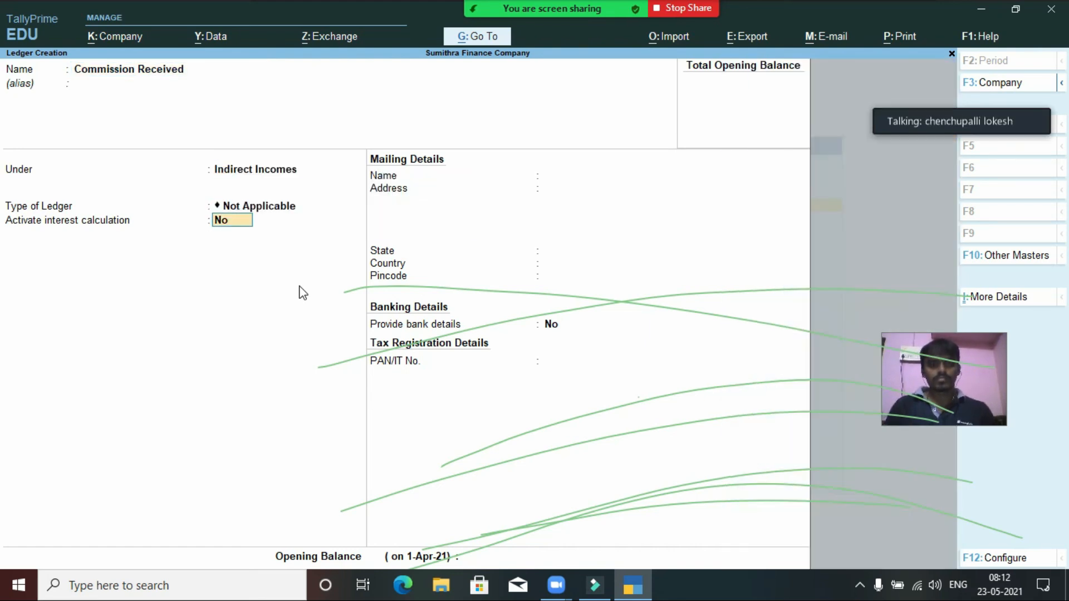
{"action": "key", "text": "Return"}
{"action": "key", "text": "Return"}
{"action": "key", "text": "Return"}
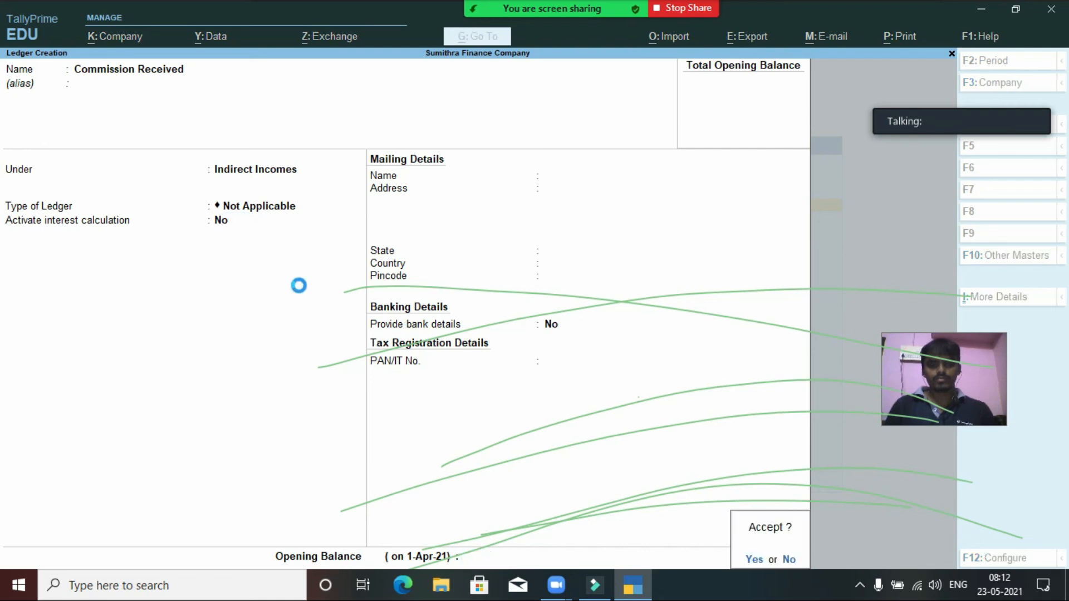
{"action": "key", "text": "Return"}
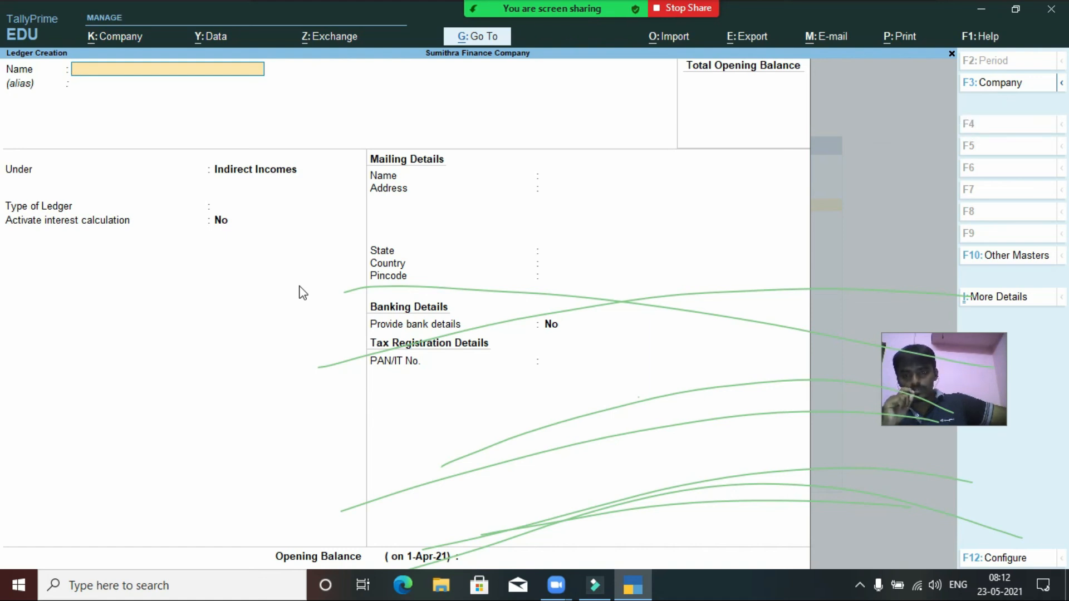
- Check the company's accounting features, including interest calculation, and accept them as they are
{"action": "key", "text": "F11"}
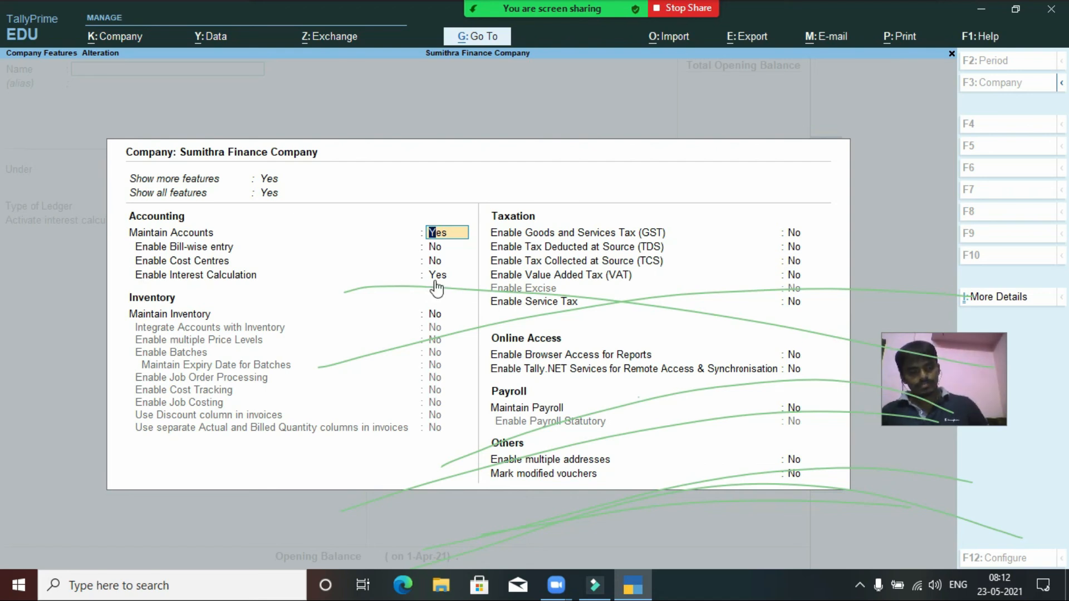
{"action": "key", "text": "ctrl"}
{"action": "key", "text": "ctrl+a"}
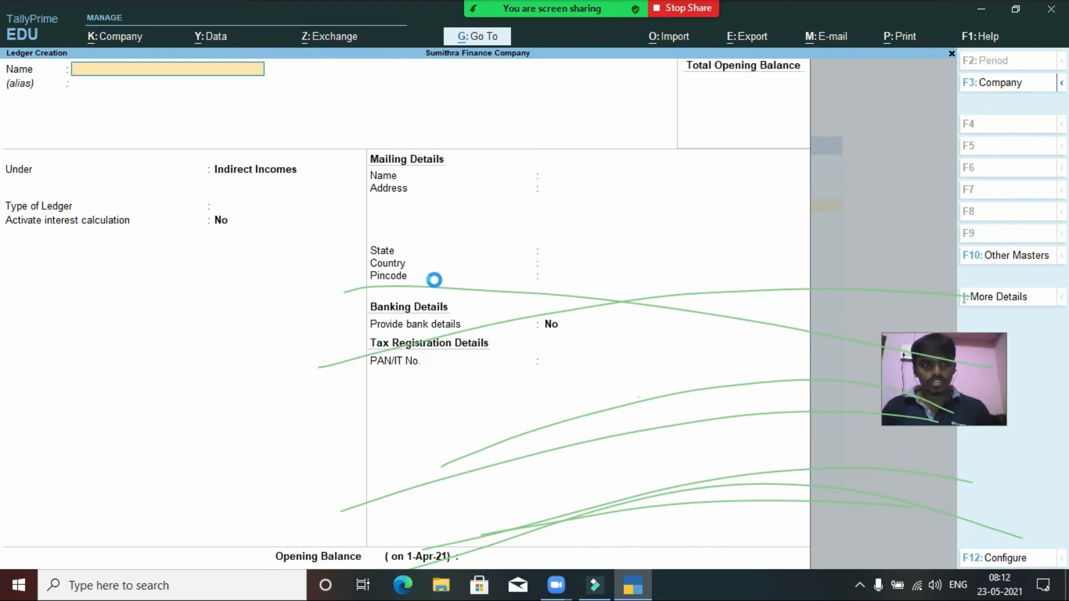
- Leave ledger and master creation, return to the Gateway of Tally and select Vouchers under Transactions
{"action": "key", "text": "Escape"}
{"action": "key", "text": "Return"}
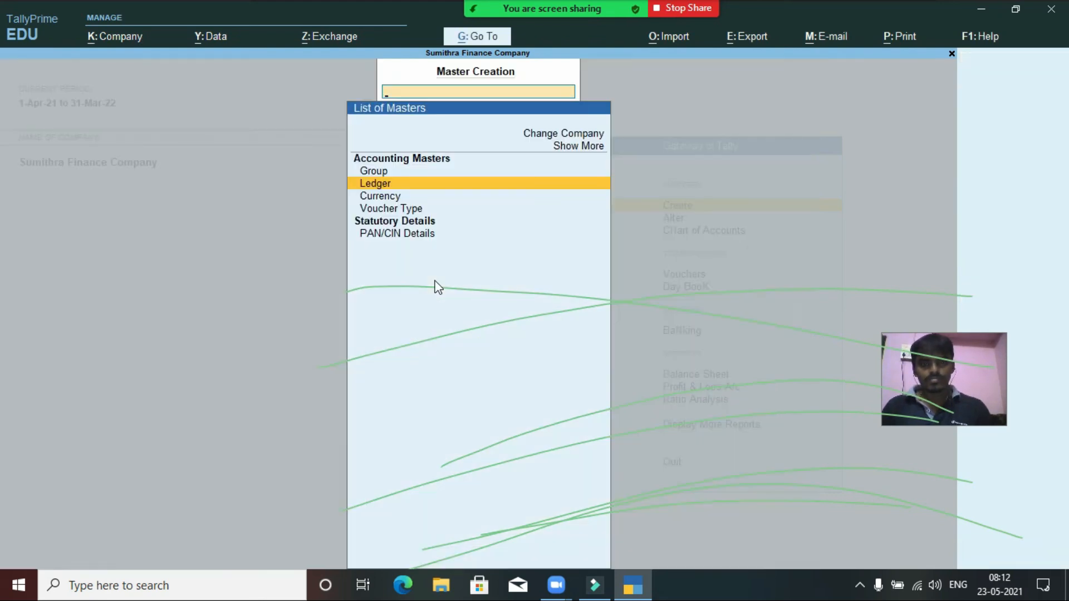
{"action": "key", "text": "Escape"}
{"action": "key", "text": "Down"}
{"action": "key", "text": "Down"}
{"action": "key", "text": "Down"}
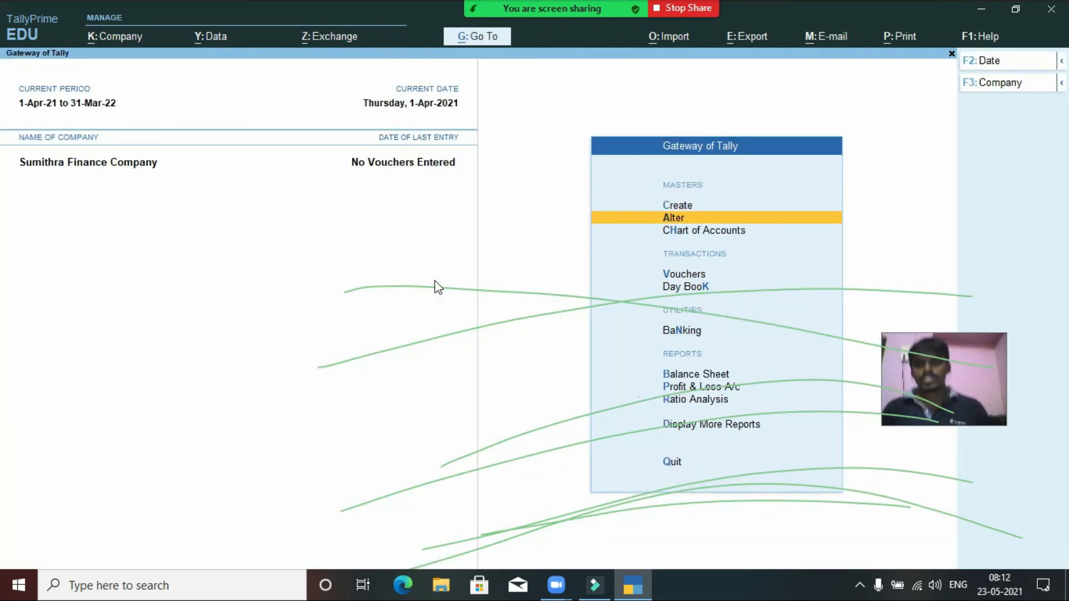